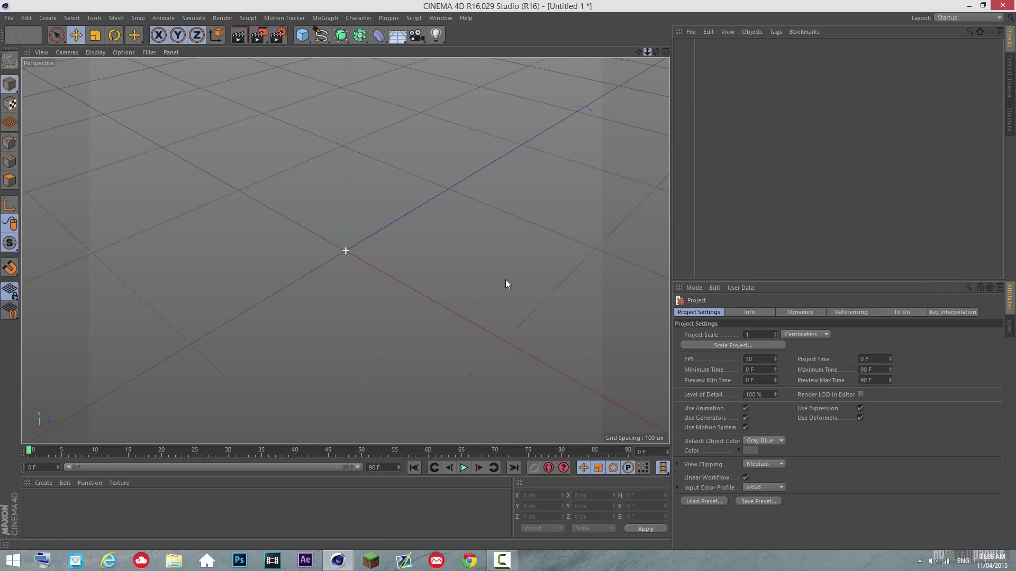
- Load the FMR 5.0 character rig into the scene from the FMR 5 preset folder in the Content Browser
left_click(1005, 75)
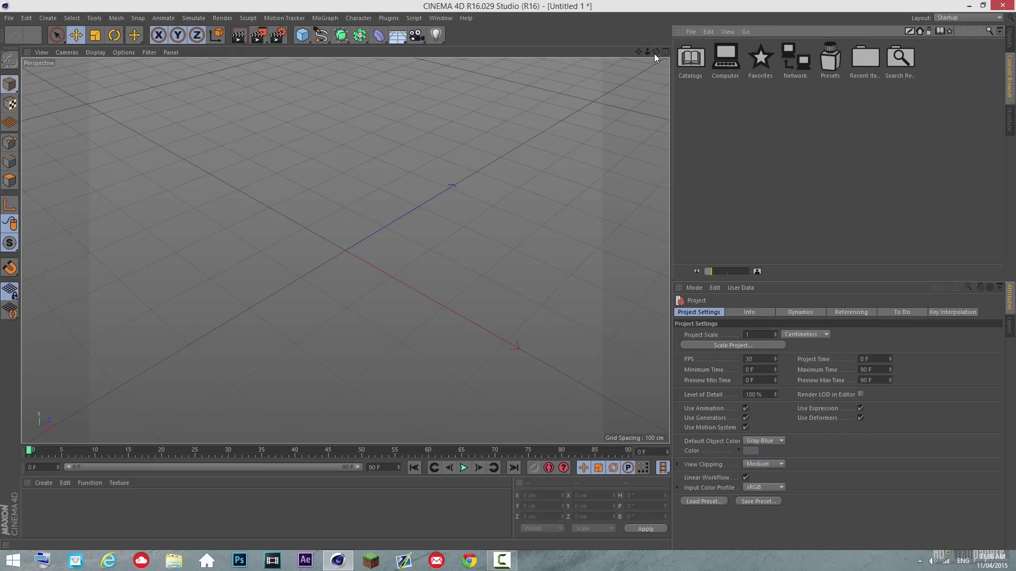
left_click_drag(655, 55, 509, 280)
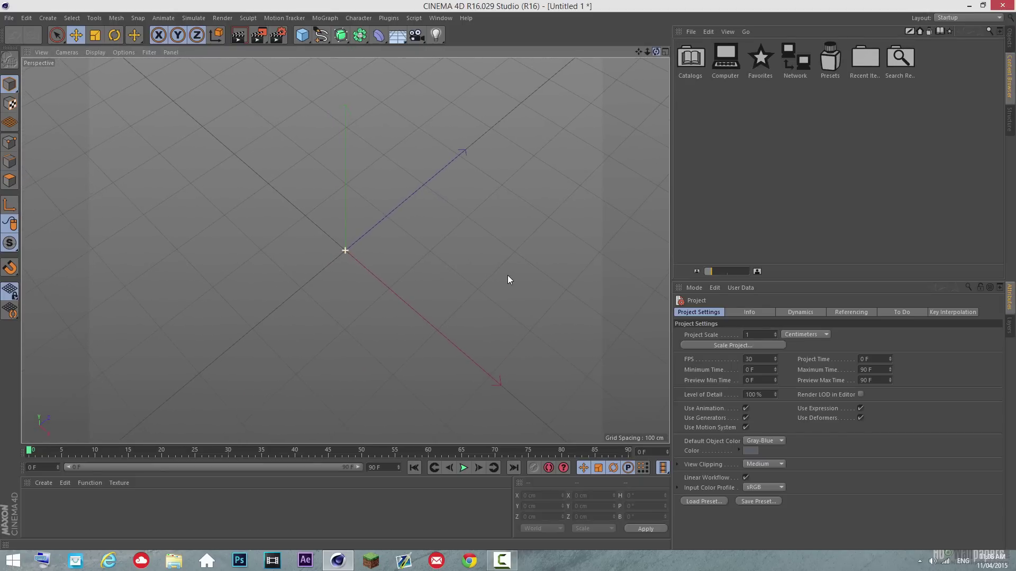
left_click_drag(509, 279, 509, 279)
left_click_drag(509, 280, 510, 280)
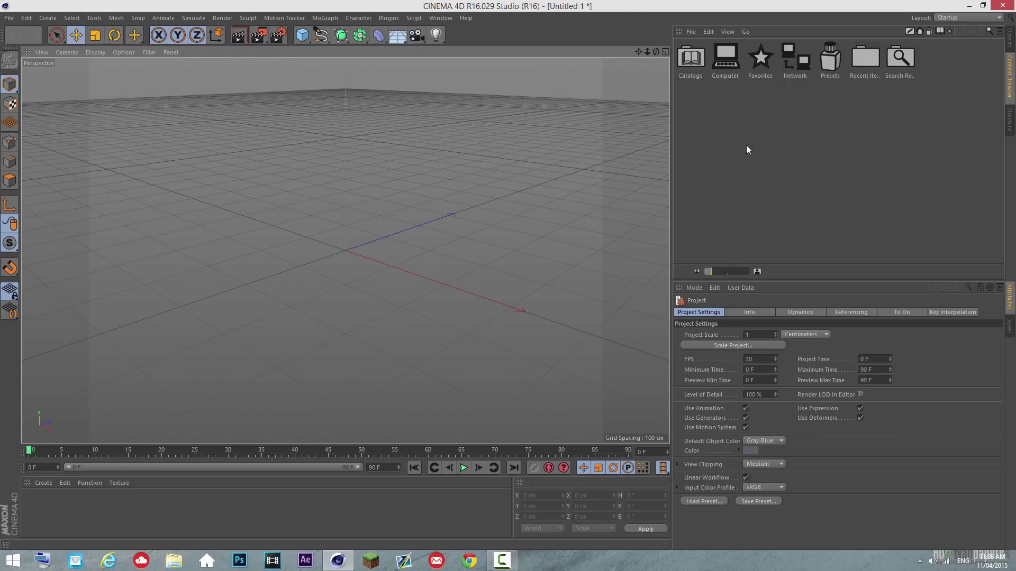
double_click(829, 58)
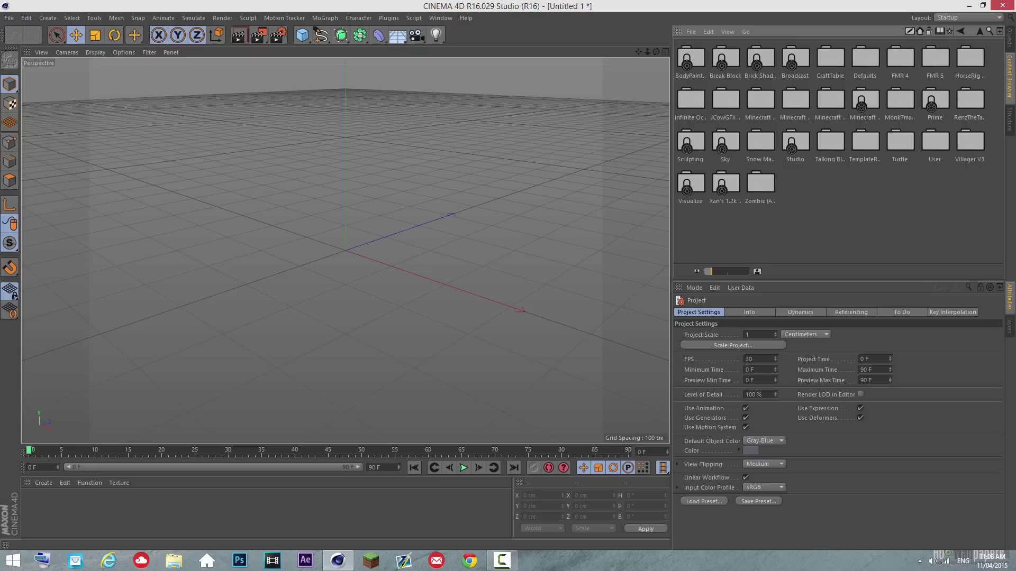
double_click(901, 57)
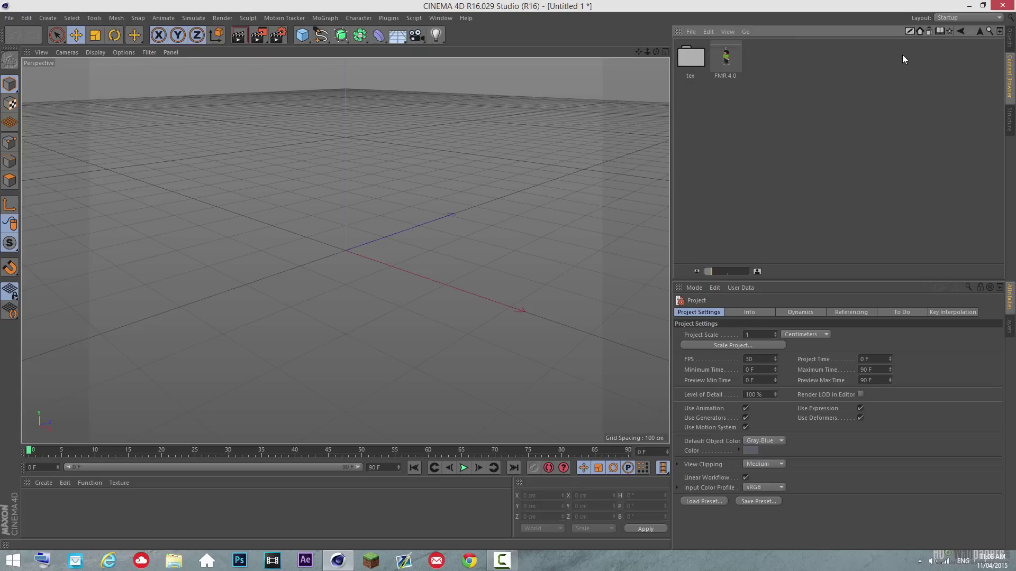
left_click(960, 30)
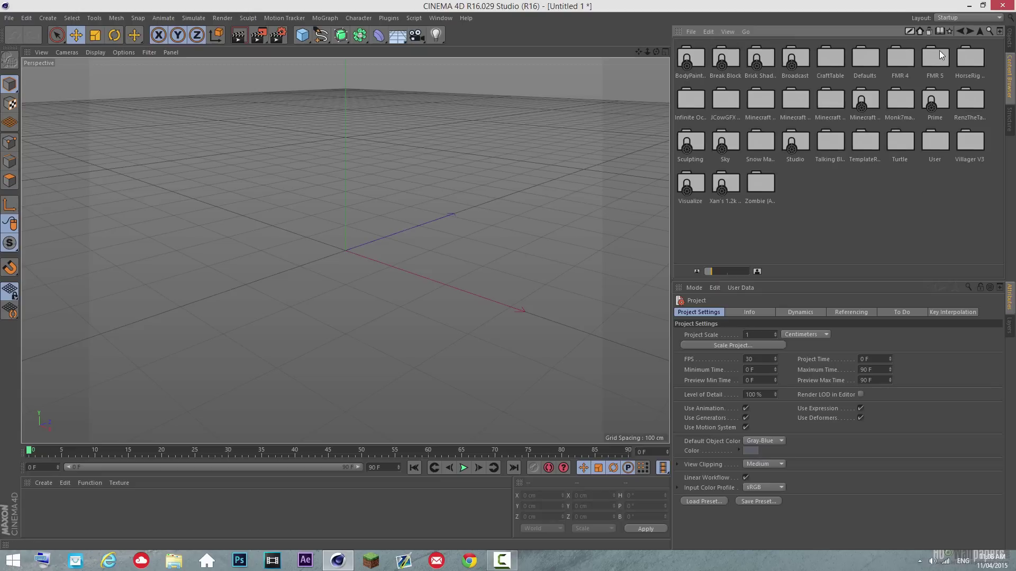
double_click(936, 57)
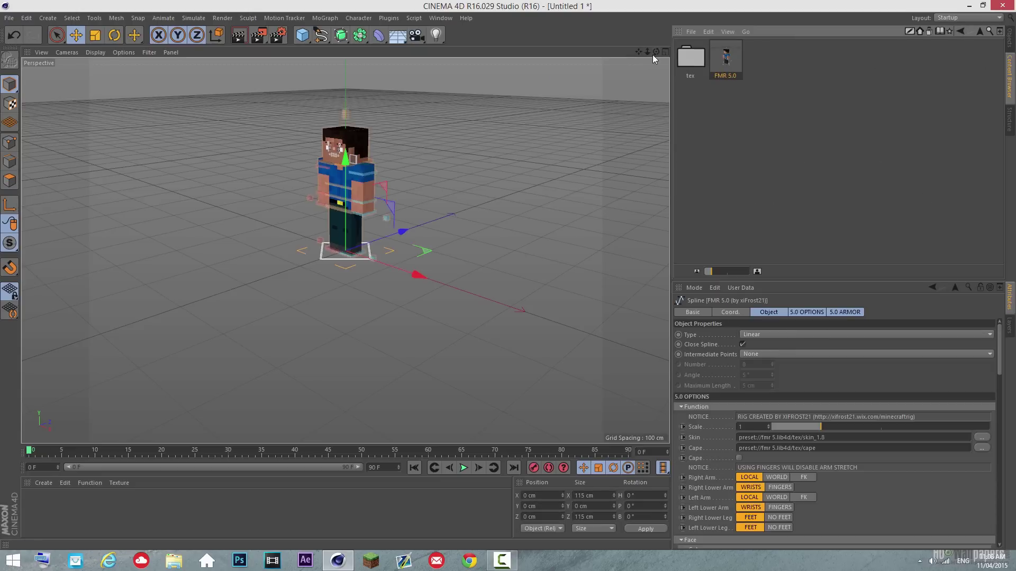
- Select the rig's waist control and turn on automatic keyframing
left_click_drag(656, 52, 621, 68)
left_click_drag(511, 279, 508, 275, "alt")
scroll(510, 278, "up", 4)
middle_click_drag(508, 275, 508, 276, "alt")
right_click_drag(508, 276, 507, 277, "alt")
left_click_drag(507, 277, 512, 280, "alt")
left_click(363, 256)
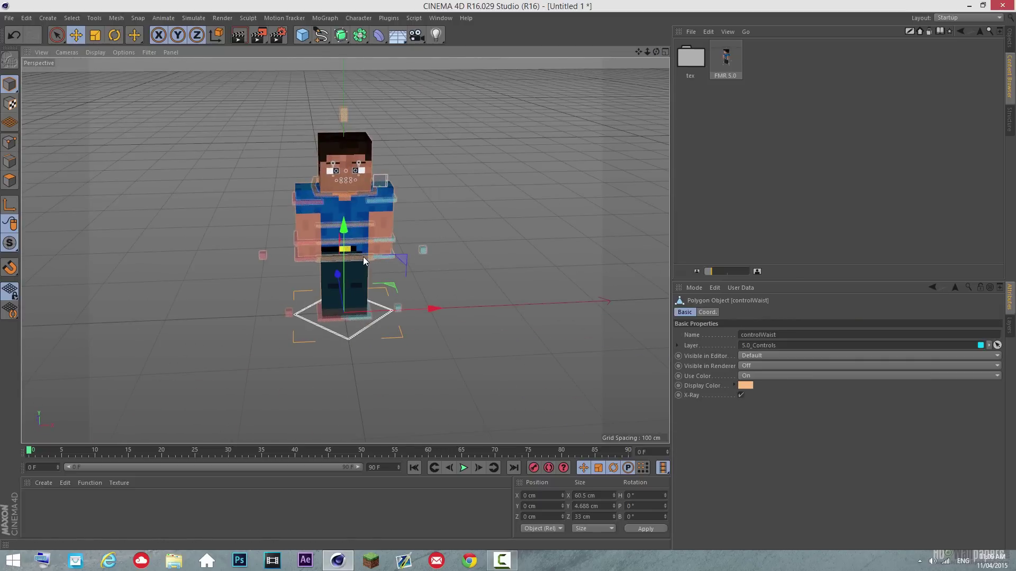
left_click_drag(655, 51, 508, 281)
left_click(547, 468)
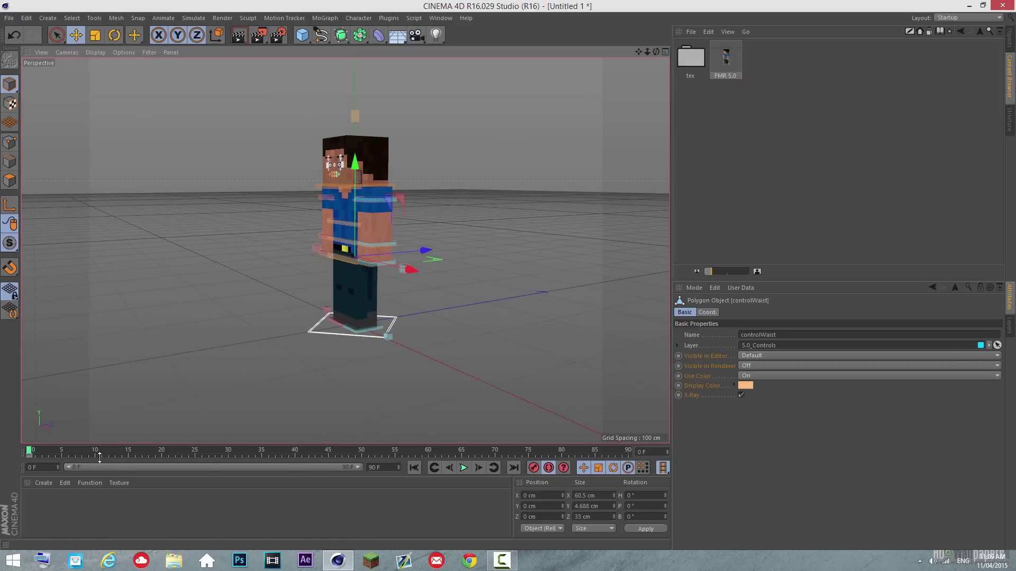
- Spread the feet at frame 0 by moving the left foot control back to Z about 7.1 cm and the right one forward
left_click_drag(656, 52, 638, 64)
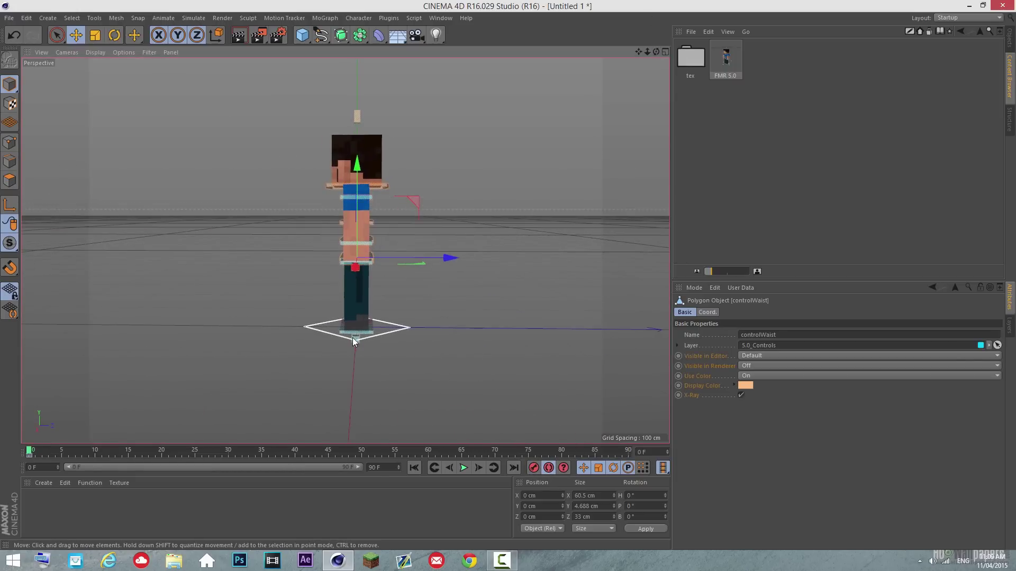
left_click(368, 330)
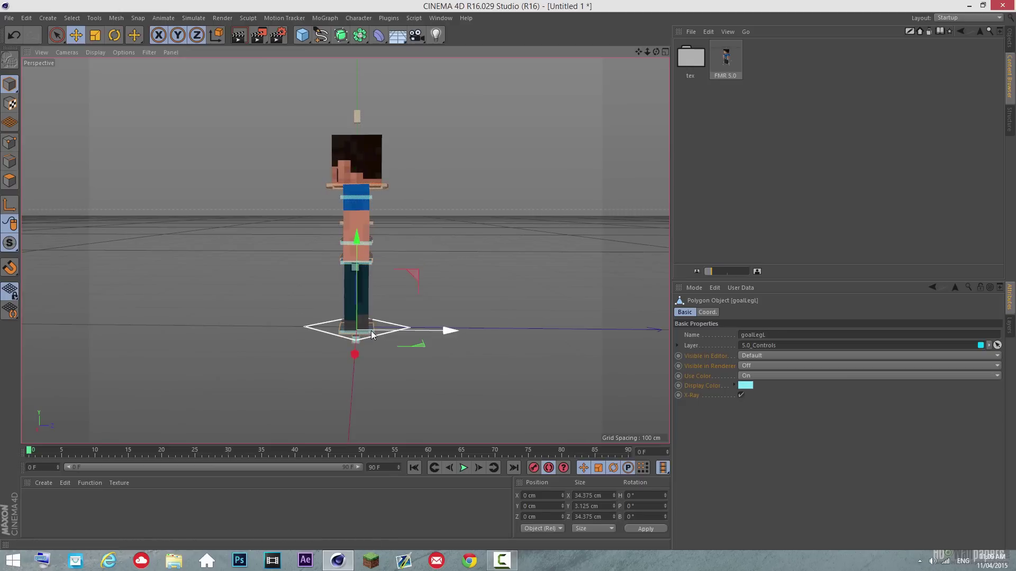
mouse_move(373, 332)
left_mouse_down()
mouse_move(385, 331)
mouse_move(360, 324)
left_mouse_up()
left_click(347, 326)
left_click(362, 263)
left_click_drag(656, 52, 432, 229)
left_click(349, 324)
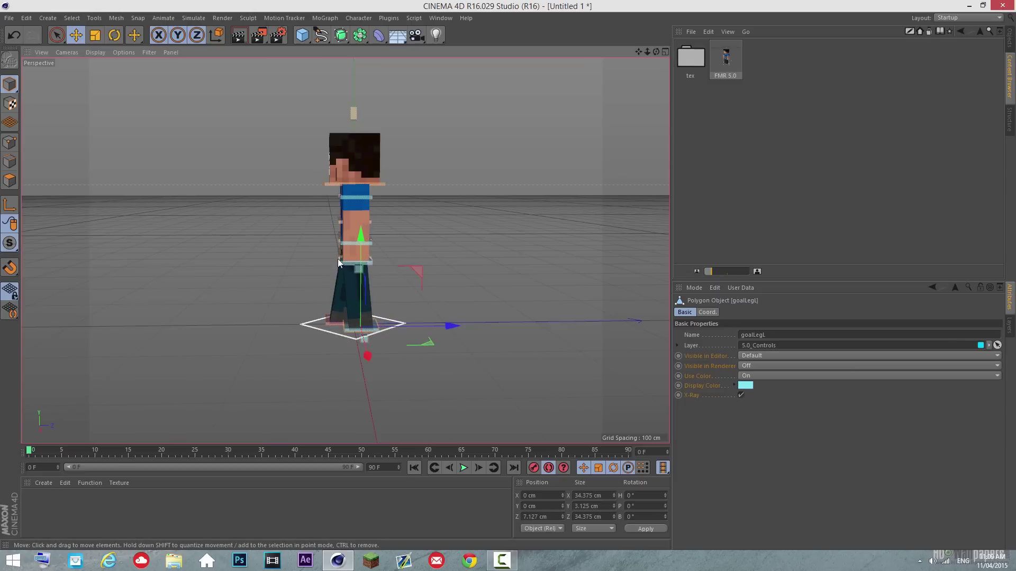
- Lower the waist control at frame 0 to Y about -1.1 cm
left_click(354, 236)
left_click_drag(354, 236, 347, 242)
left_click(14, 35)
left_click_drag(656, 51, 310, 222)
left_click(299, 257)
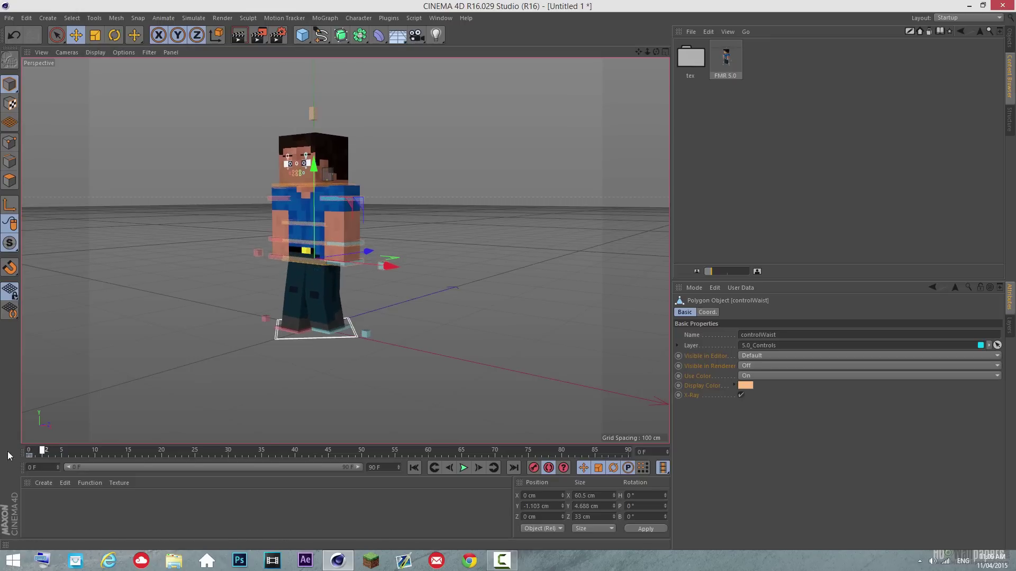
- Swing the left arm slightly backward by moving its lower arm goal control at frame 0
left_click_drag(656, 52, 370, 249)
left_click(361, 268)
left_click_drag(656, 52, 644, 67)
left_click_drag(387, 255, 413, 240)
- Swing the right arm forward by moving its lower arm goal to Y about 2.3 cm and Z about -13.7 cm
mouse_move(656, 51)
left_mouse_down()
mouse_move(512, 281)
mouse_move(658, 56)
left_mouse_up()
left_click(336, 274)
left_click_drag(320, 273, 352, 245)
mouse_move(656, 51)
left_mouse_down()
mouse_move(506, 281)
mouse_move(656, 52)
left_mouse_up()
mouse_move(358, 275)
left_mouse_down()
mouse_move(325, 263)
mouse_move(345, 265)
left_mouse_up()
left_click(13, 36)
left_click(12, 37)
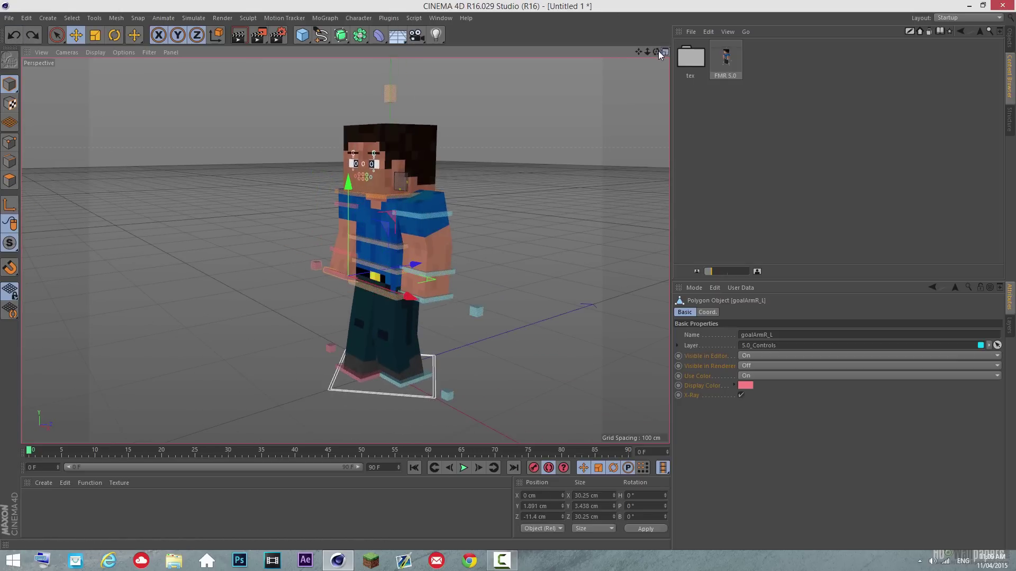
left_click_drag(656, 51, 518, 281)
left_click_drag(307, 283, 311, 281)
left_click_drag(342, 250, 341, 249)
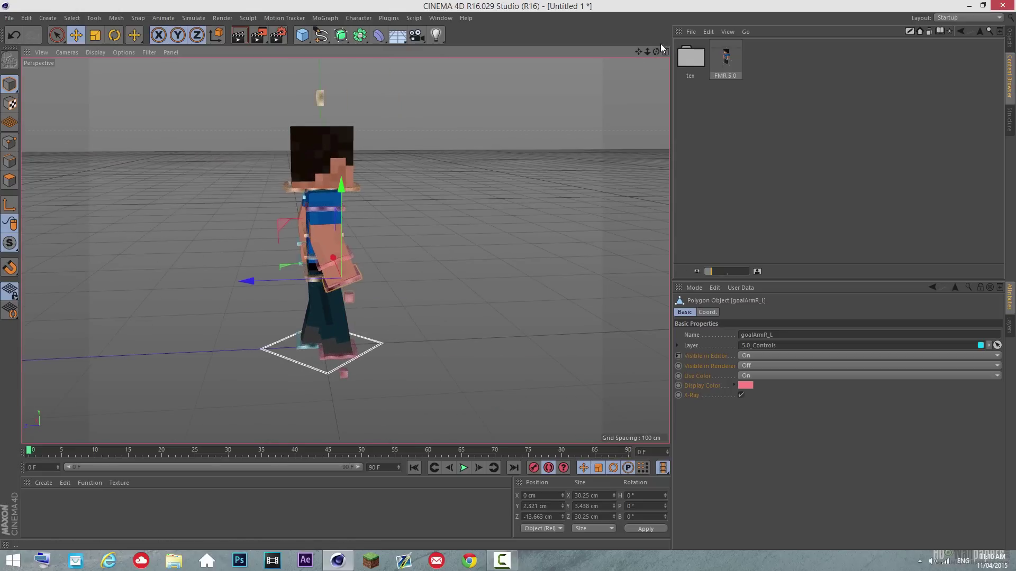
- Lean the upper body forward by rotating the torso control to a pitch of about 9.6° and heading of about -3.7°
left_click_drag(655, 51, 508, 281)
left_click(437, 247)
left_click_drag(655, 51, 522, 203)
left_click(386, 279)
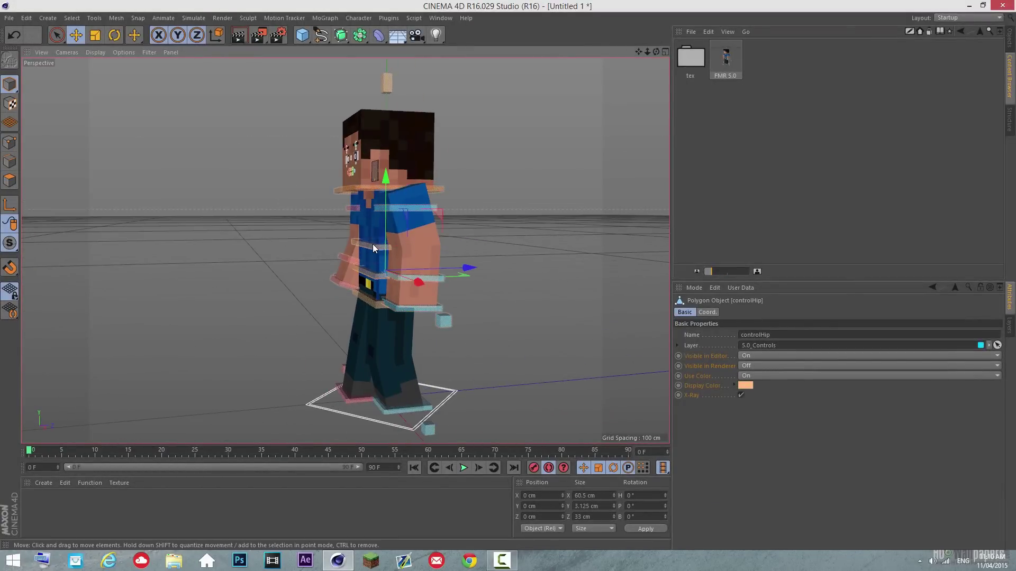
left_click(113, 35)
left_click_drag(341, 189, 348, 208)
left_click_drag(393, 249, 389, 249)
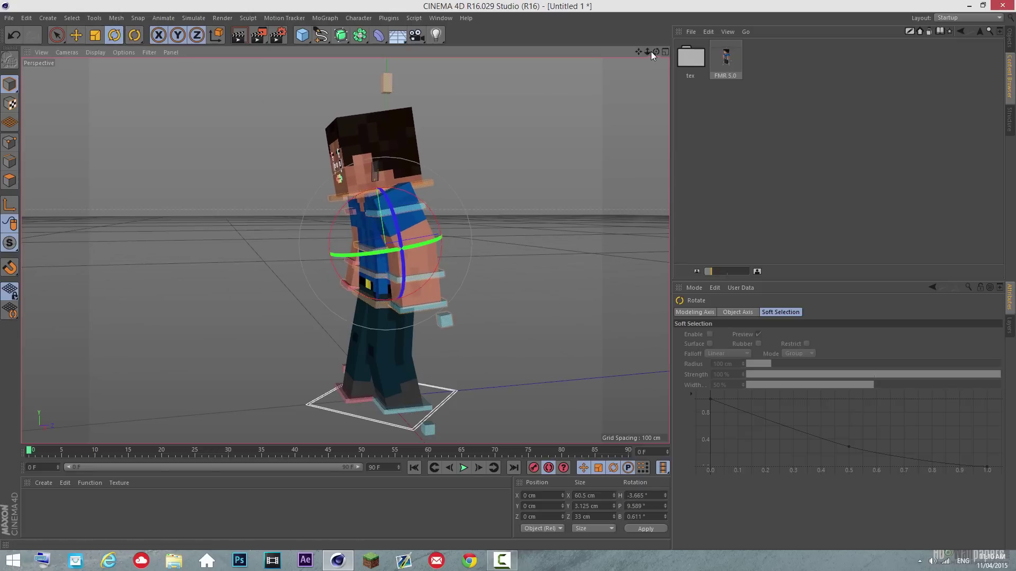
- Tilt the head forward by rotating the neck control to a pitch of about 6.7° and heading of about -4.3°
left_click_drag(655, 52, 447, 359)
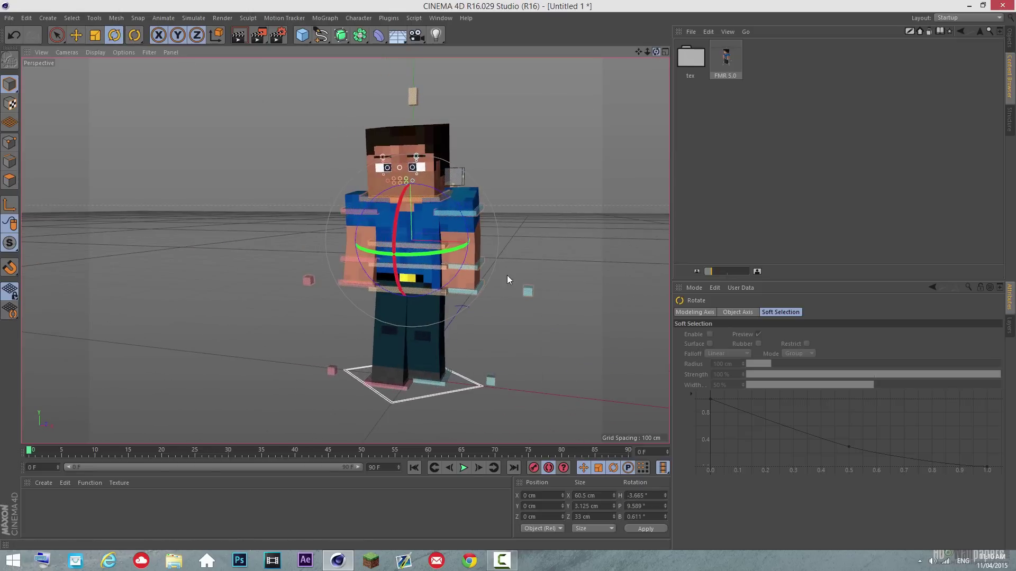
left_click_drag(655, 51, 406, 315)
left_click(382, 204)
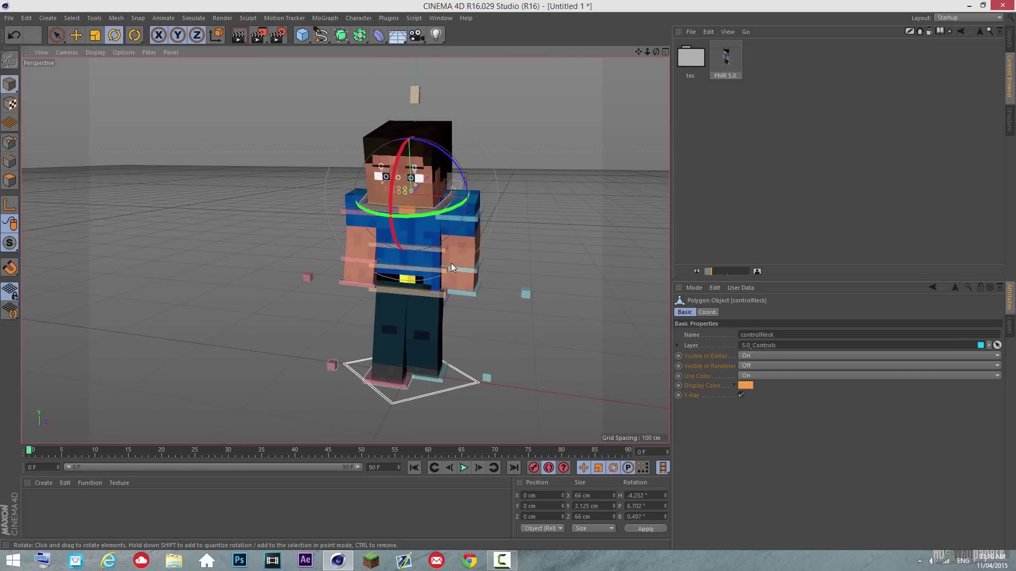
- Examine the starting pose from several angles, with the waist control selected
left_click_drag(657, 51, 508, 278)
left_click_drag(656, 51, 626, 90)
left_click_drag(656, 51, 508, 279)
left_click_drag(656, 51, 508, 279)
left_click_drag(655, 51, 508, 279)
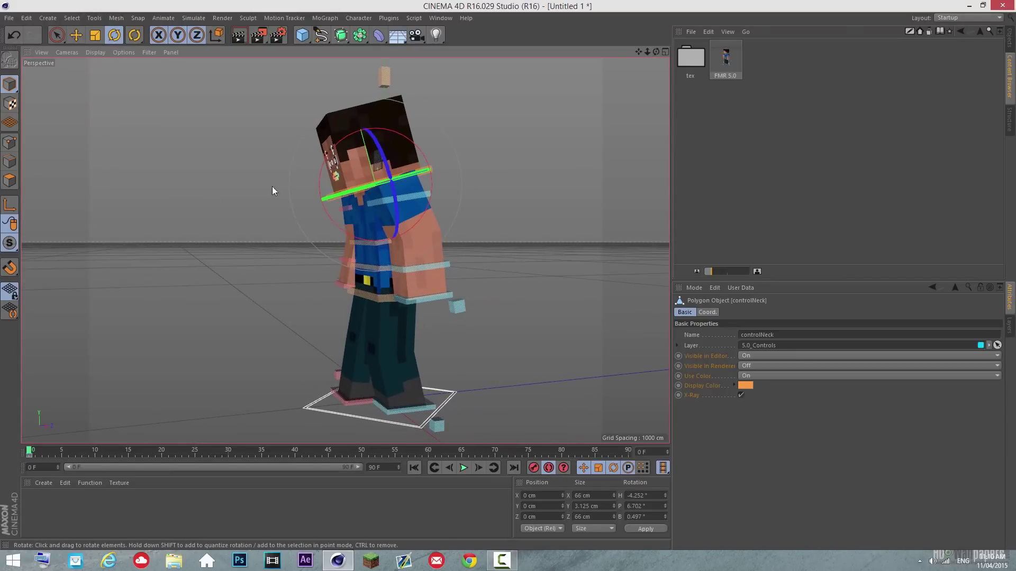
left_click(387, 299)
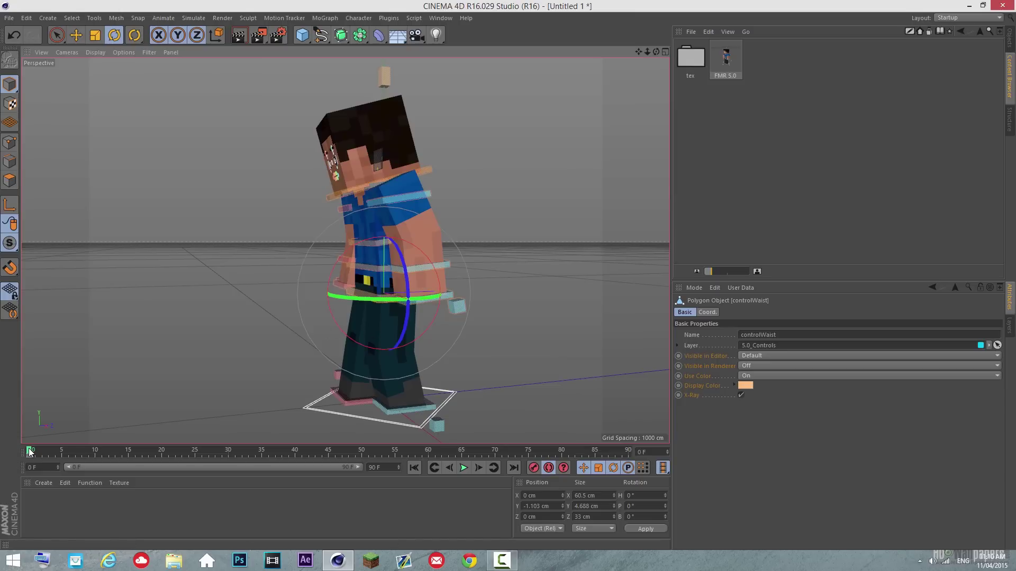
left_click_drag(30, 451, 55, 451)
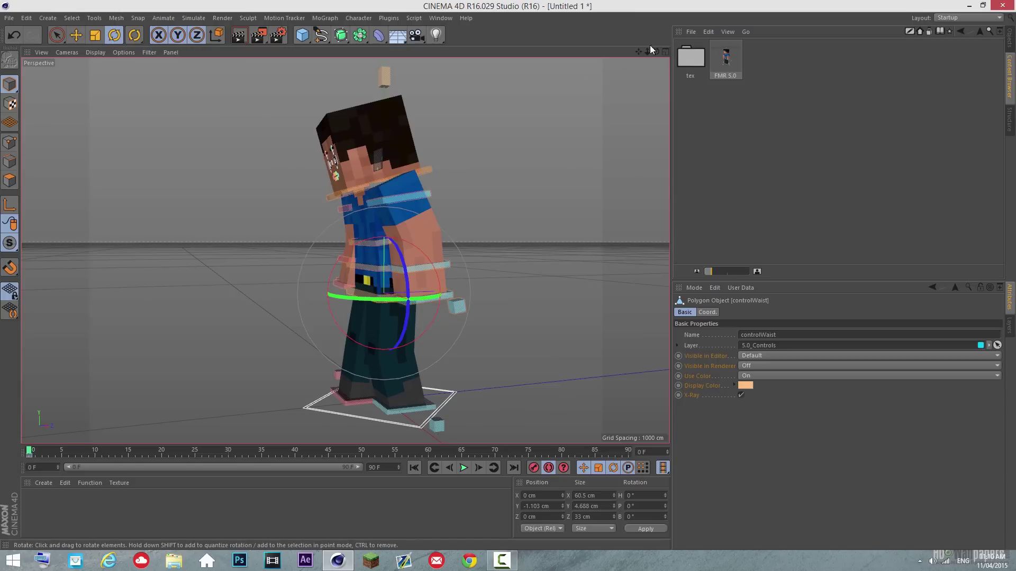
left_click_drag(656, 52, 413, 379)
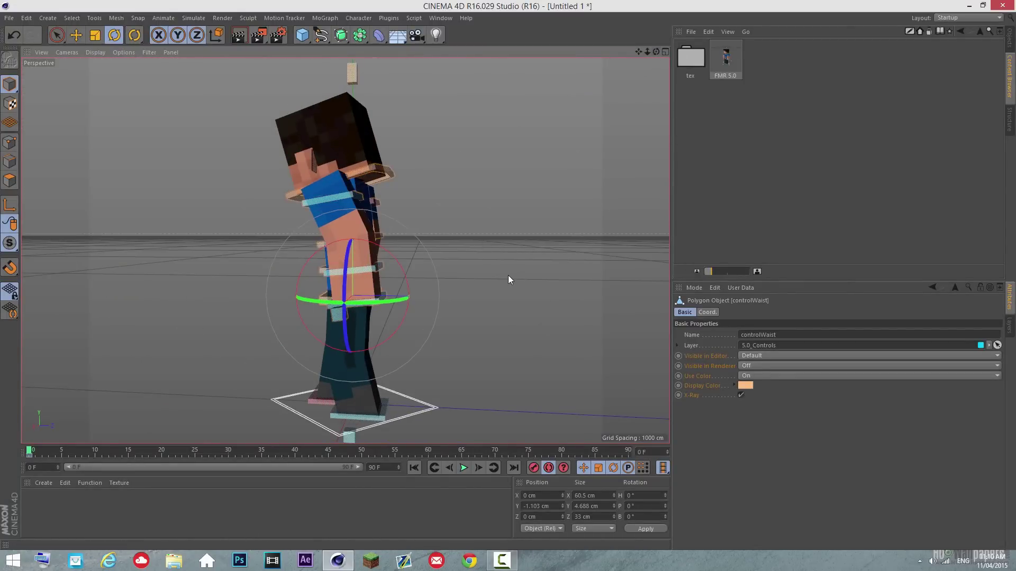
left_click_drag(509, 280, 509, 280)
left_click_drag(638, 50, 653, 56)
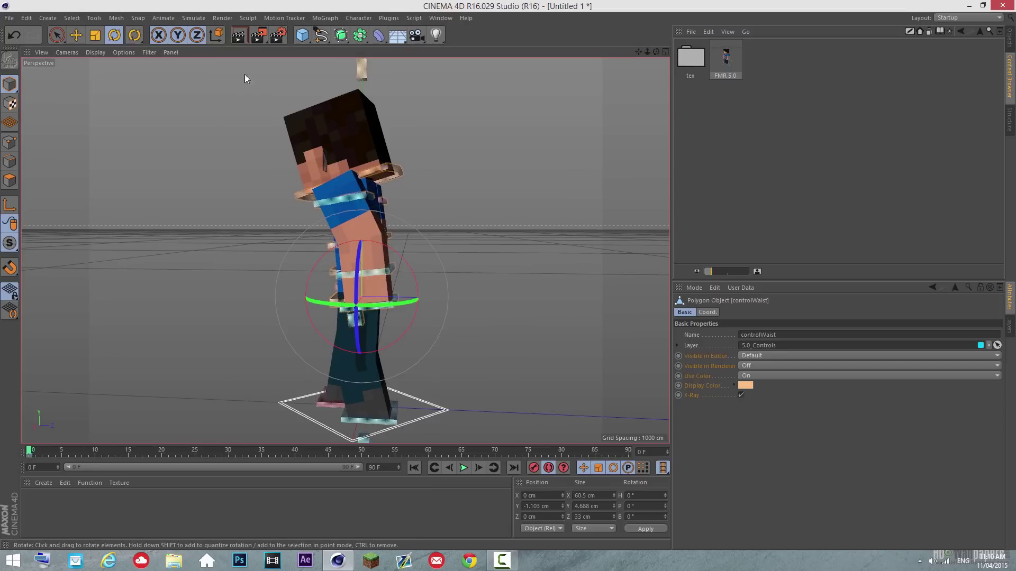
- Check the output frame rate in the render settings
left_click(276, 41)
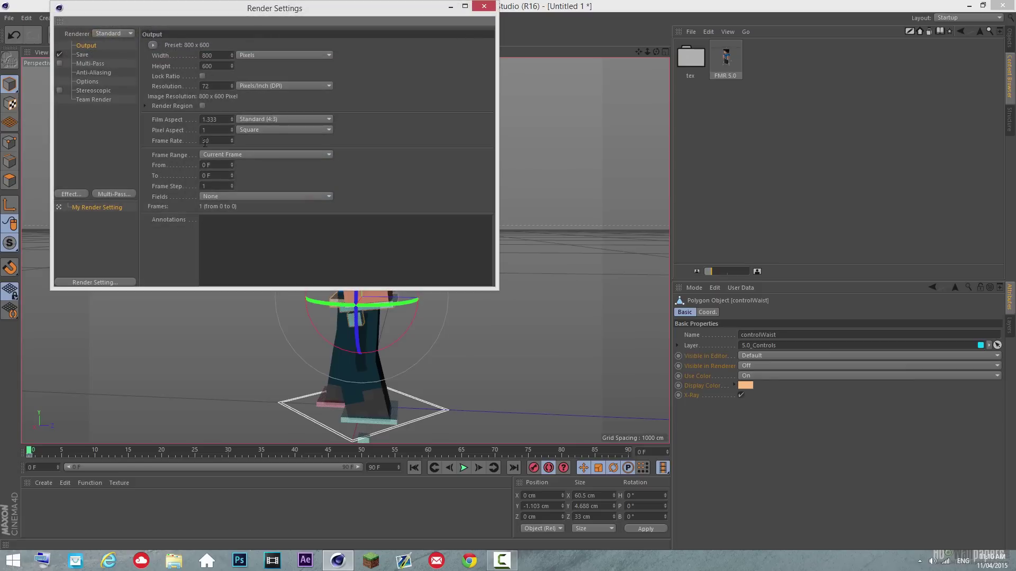
left_click(491, 6)
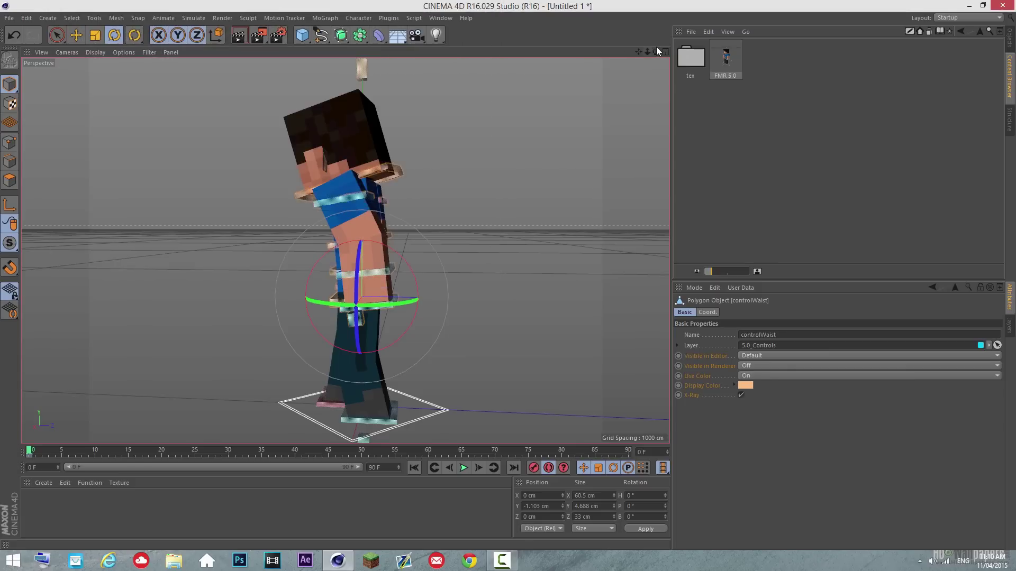
left_click_drag(655, 48, 507, 279)
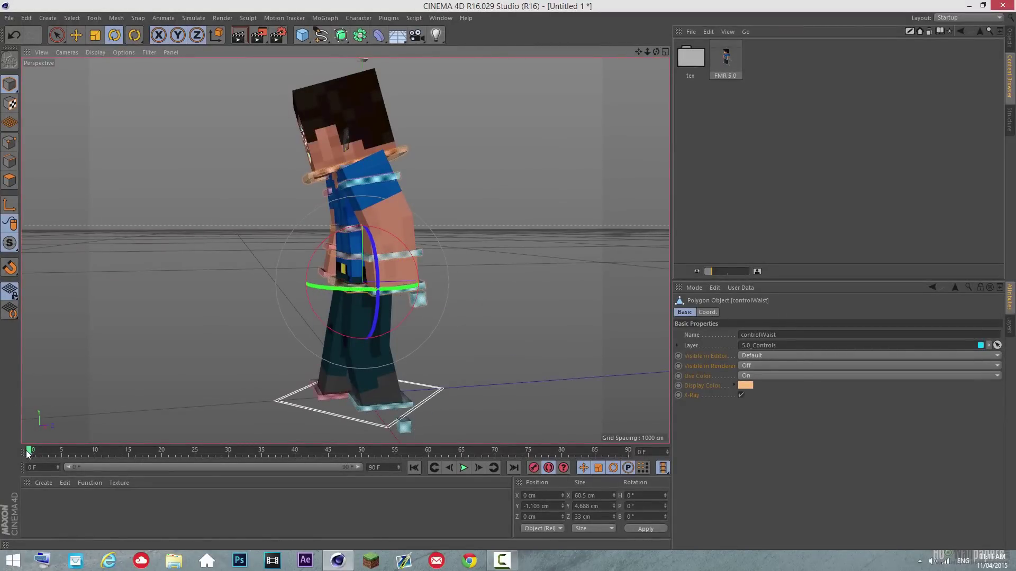
- Go to frame 10 and move the waist control forward to Z about -31.8 cm, checking the motion from frame 0
left_click_drag(27, 454, 98, 451)
left_click(338, 287)
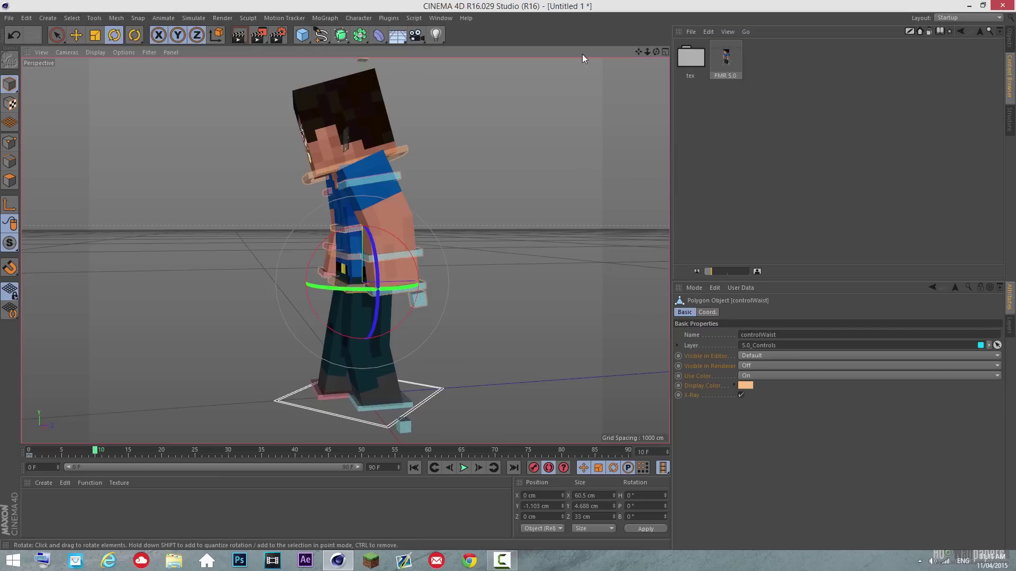
left_click_drag(655, 50, 509, 280)
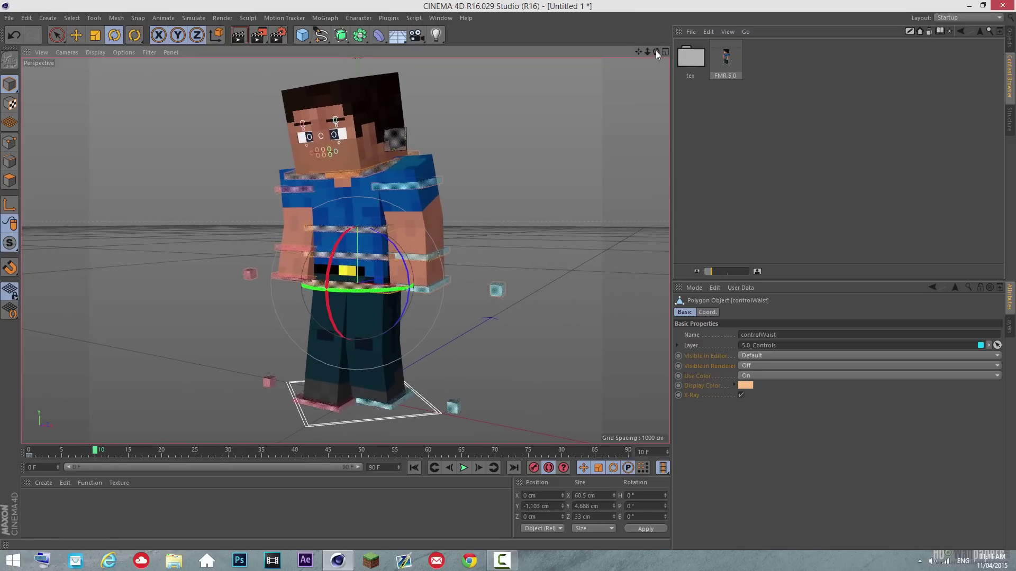
left_click_drag(655, 50, 607, 46)
key("e")
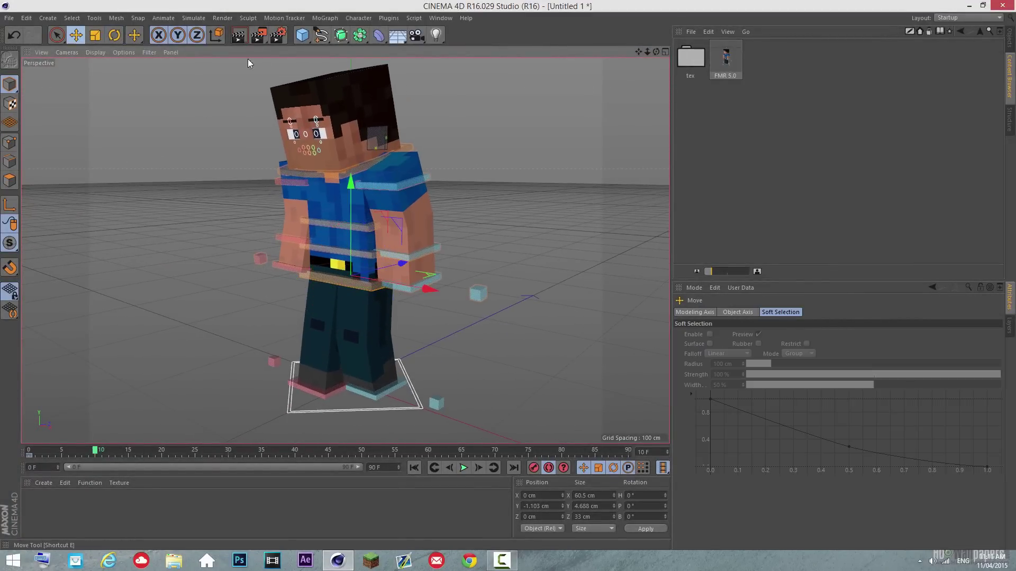
left_click_drag(392, 261, 344, 268)
mouse_move(81, 449)
left_mouse_down()
mouse_move(29, 451)
mouse_move(91, 452)
left_mouse_up()
left_click_drag(338, 273, 353, 272)
mouse_move(94, 450)
left_mouse_down()
mouse_move(67, 455)
mouse_move(83, 435)
left_mouse_up()
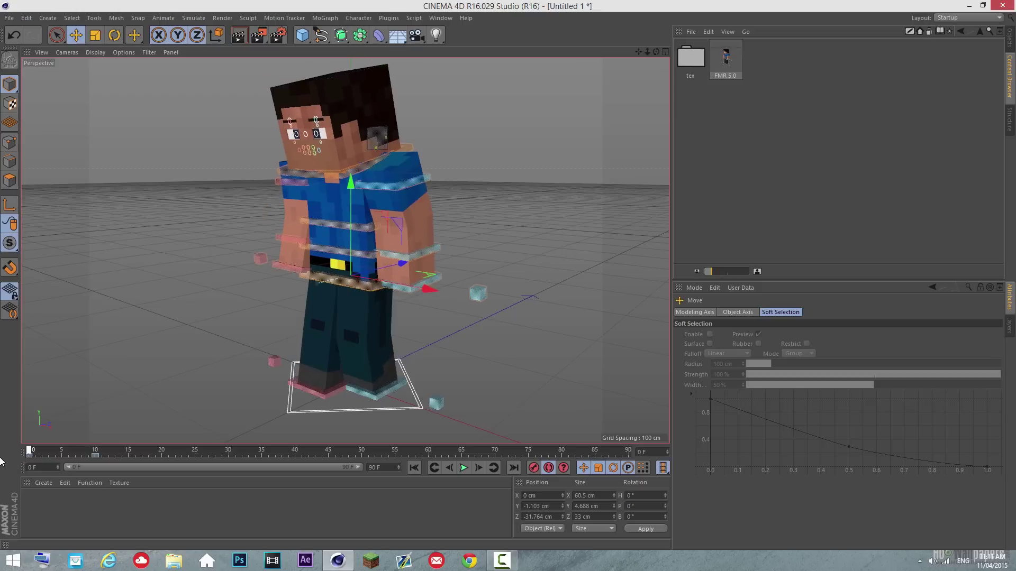
- Nudge the waist control slightly further forward at frame 10
left_click_drag(1, 460, 96, 449)
left_click_drag(354, 271, 345, 274)
mouse_move(102, 447)
left_mouse_down()
mouse_move(11, 448)
mouse_move(92, 458)
left_mouse_up()
- Move the left foot control forward to Z about -51.7 cm at frame 10
left_click(388, 388)
left_click_drag(407, 366, 333, 379)
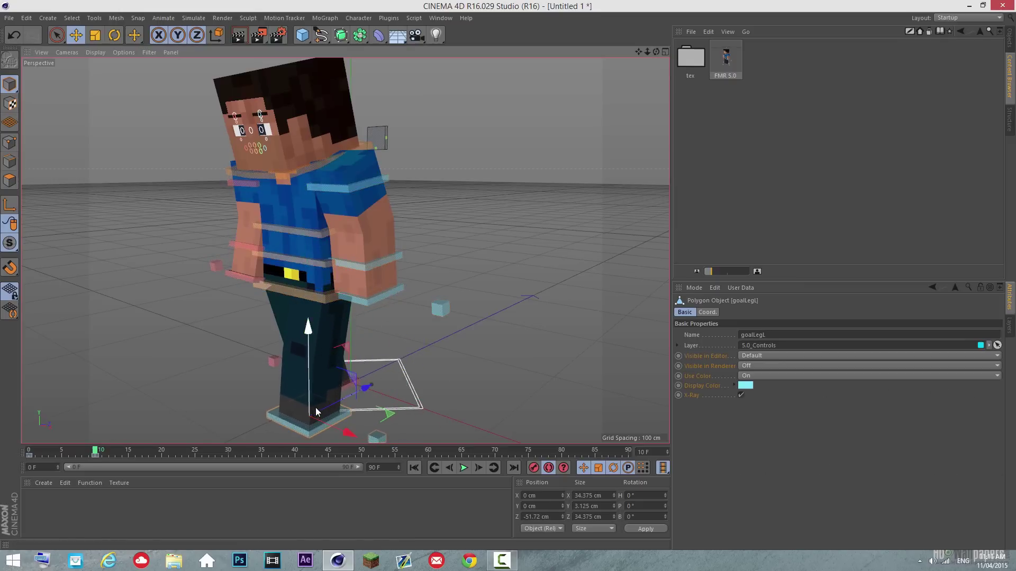
left_click_drag(328, 403, 353, 395)
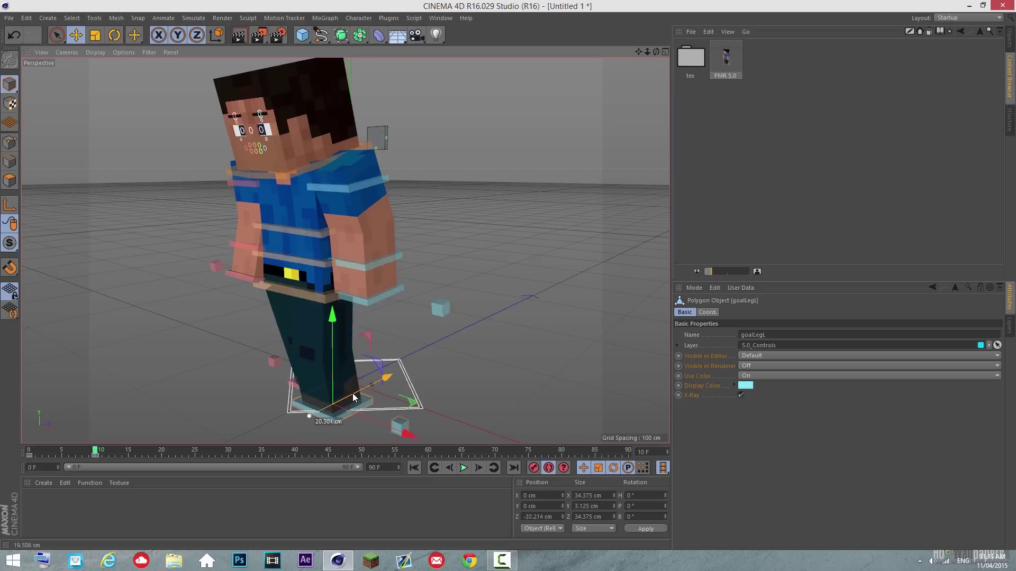
left_click(14, 35)
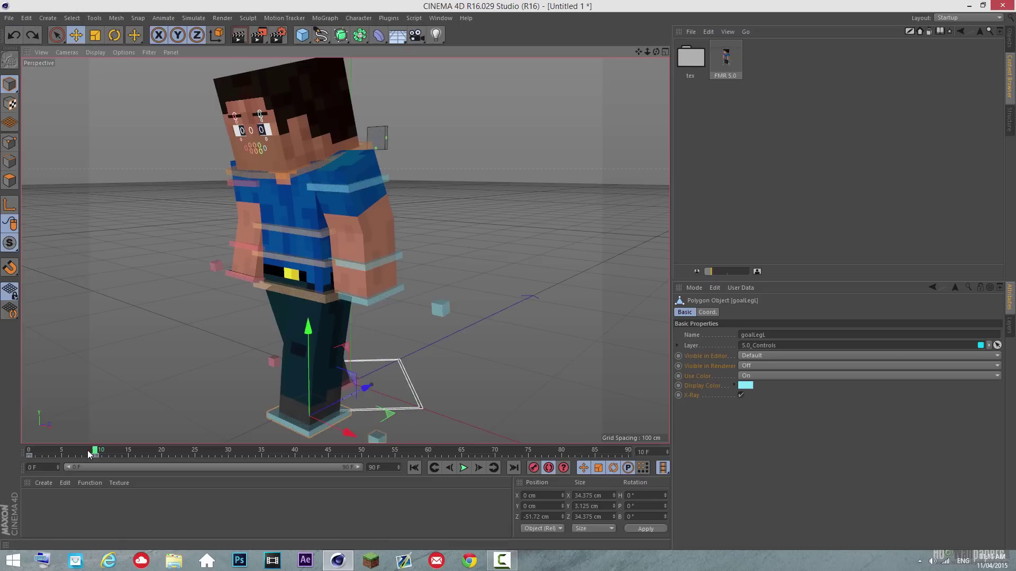
- Adjust the left foot control's position at frame 5 for the mid-step pose and review the motion up to frame 11
left_click_drag(88, 454, 62, 452)
left_click_drag(341, 352, 339, 360)
left_click_drag(62, 453, 100, 450)
left_click_drag(656, 52, 507, 275)
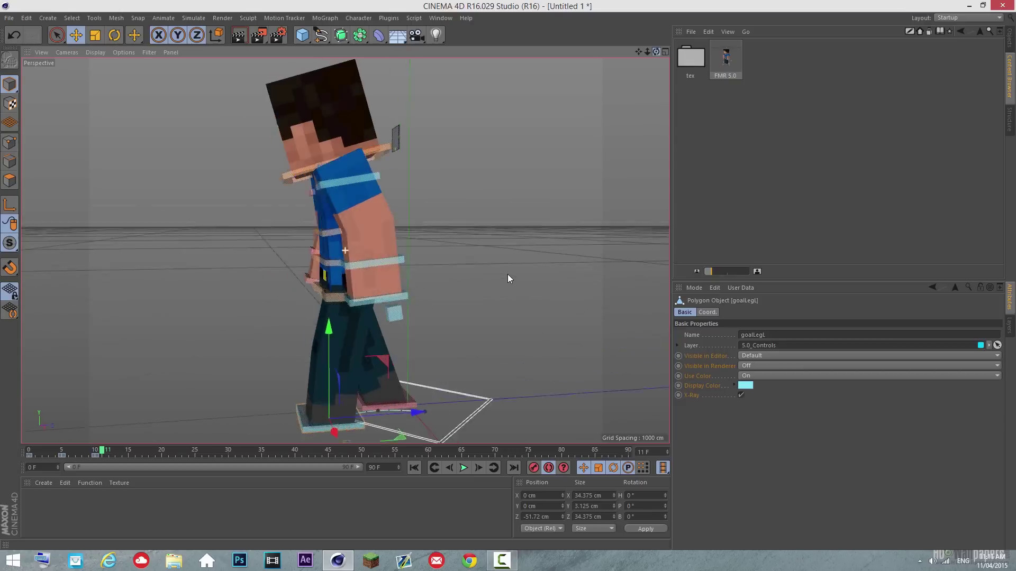
- Swing the left arm control back to Z about 4.9 cm at frame 10
left_click(343, 300)
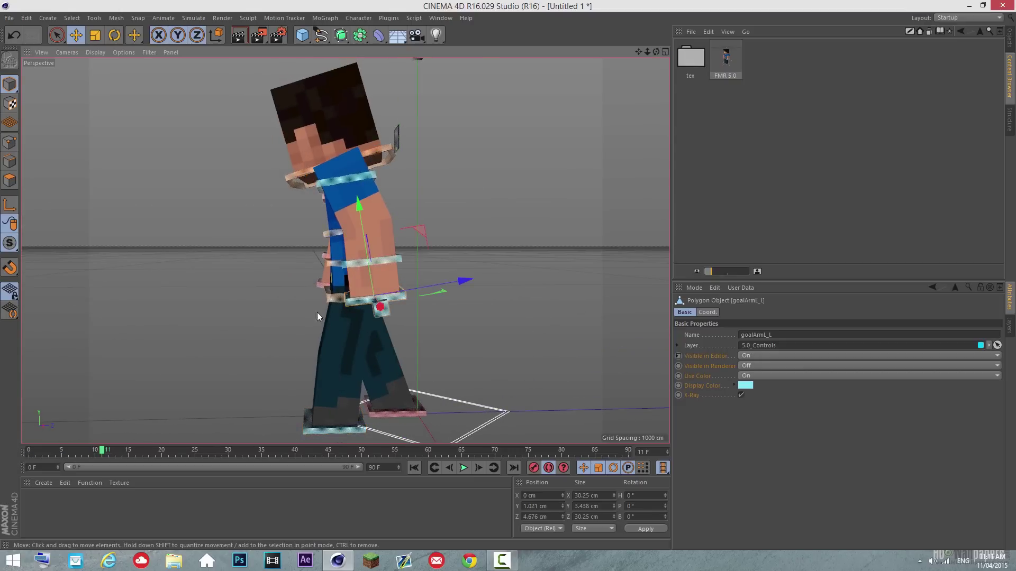
left_click(96, 453)
left_click_drag(410, 287, 351, 291)
left_click_drag(656, 52, 516, 274)
left_click_drag(336, 299, 388, 278)
- Move the left arm control forward at frame 0 to Z about -13 cm
left_click_drag(92, 454, 29, 454)
left_click_drag(510, 284, 469, 285)
left_click_drag(392, 265, 393, 261)
left_click_drag(443, 293, 418, 290)
left_click_drag(656, 52, 509, 275)
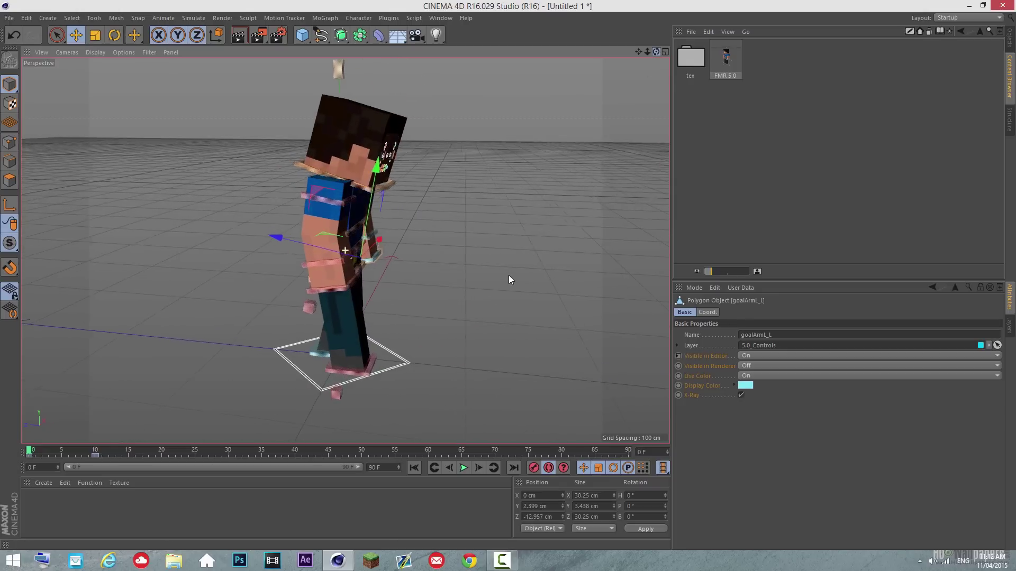
- Move the right arm control back to Z about 0.6 cm at frame 0 and go to frame 10
left_click(329, 288)
left_click_drag(320, 281, 300, 278)
left_click_drag(36, 449, 95, 449)
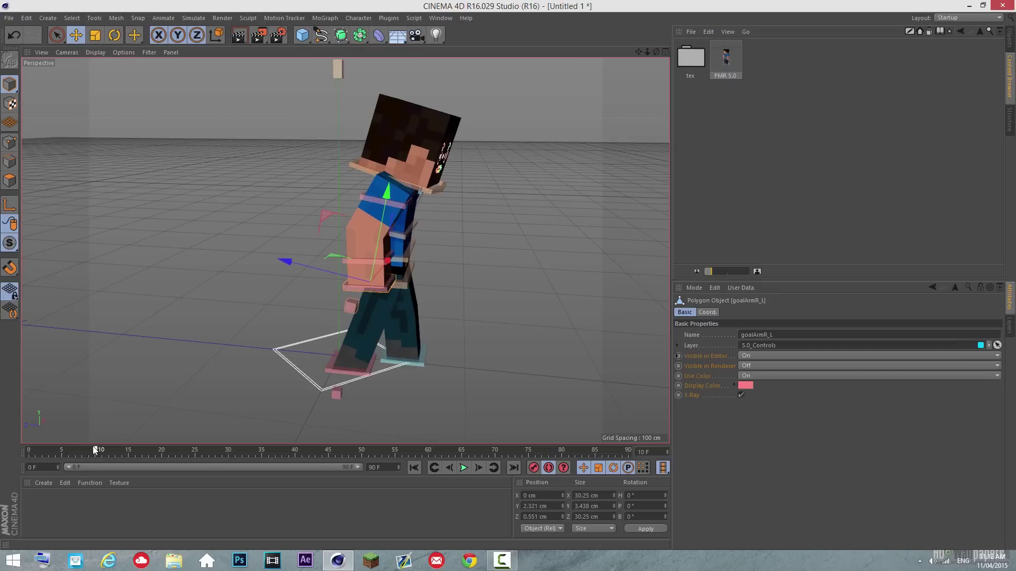
- Move the right arm control forward to Z about -17 cm at frame 10 and fine-tune its position, reviewing the arm swing
left_click_drag(349, 281, 381, 281)
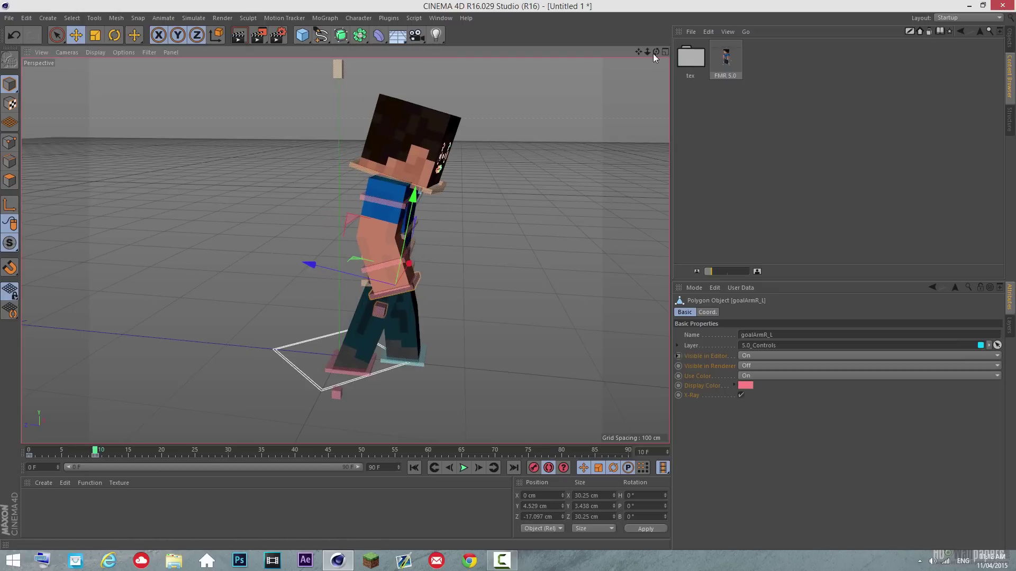
mouse_move(655, 53)
left_mouse_down()
mouse_move(506, 275)
mouse_move(656, 52)
left_mouse_up()
left_click_drag(377, 292, 367, 291)
left_click_drag(324, 263, 324, 260)
left_click_drag(656, 52, 508, 275)
scroll(506, 275, "down", 5)
left_click_drag(83, 449, 110, 441)
- Rotate the back control at frame 10 to H about 3.1°, P about 17.5° and B about -0.2°
left_click(362, 261)
left_click(359, 245)
left_click_drag(656, 52, 508, 276)
left_click(94, 450)
key("r")
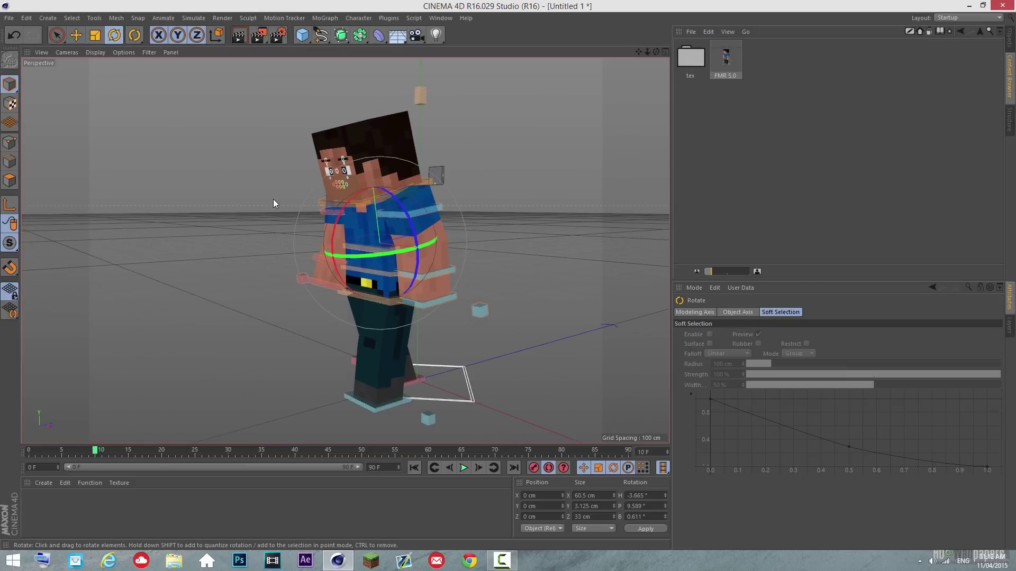
left_click_drag(339, 213, 330, 251)
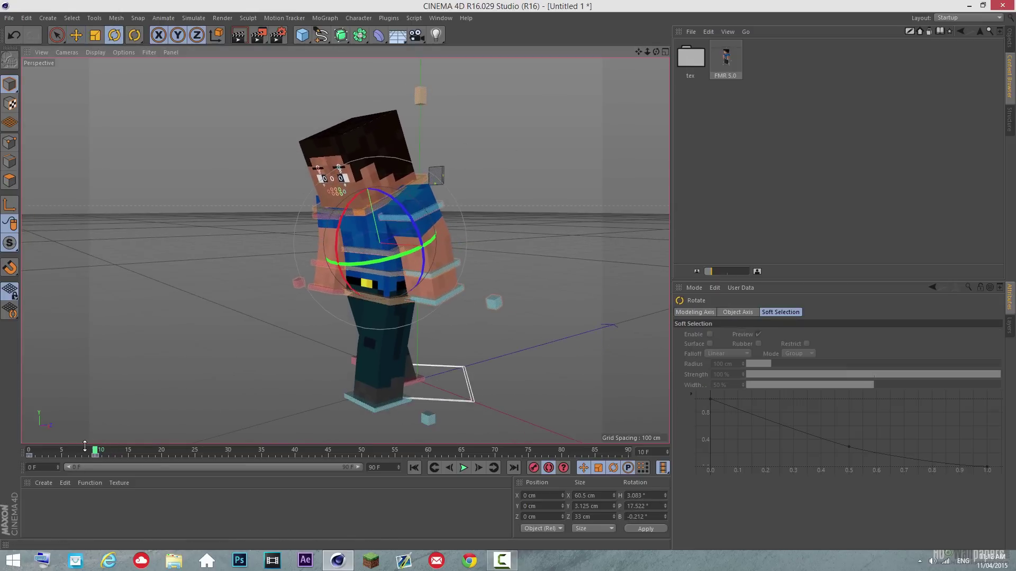
- Go to frame 20 and move the waist control forward to Z about -71.1 cm
left_click_drag(93, 451, 161, 452)
left_click(76, 34)
left_click(399, 300)
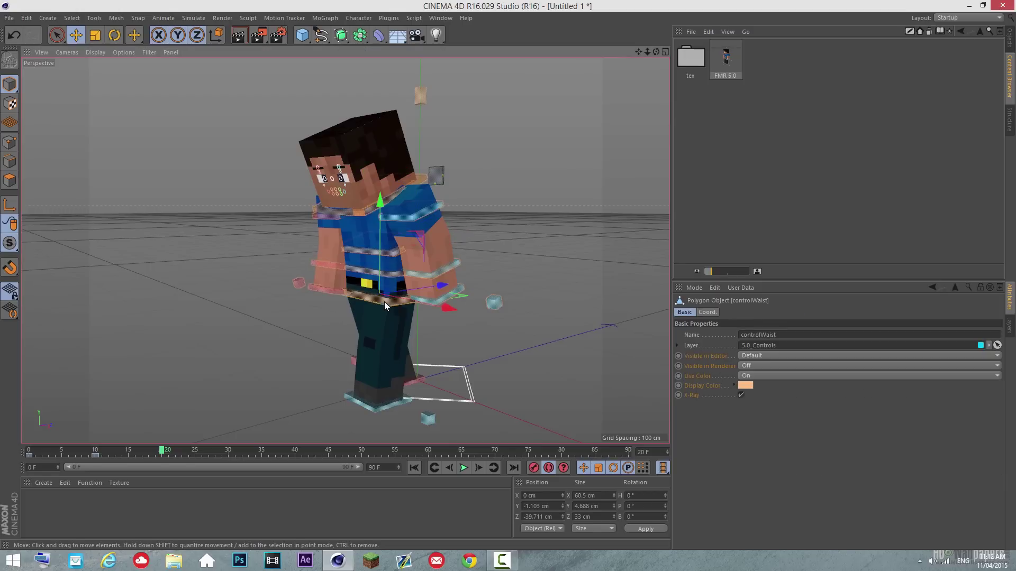
left_click_drag(441, 286, 412, 284)
- Record a keyframe for the right foot control at frame 10 and move the foot forward past the left one at frame 20
left_click(412, 379)
left_click(95, 451)
left_click(533, 467)
left_click_drag(55, 450, 162, 457)
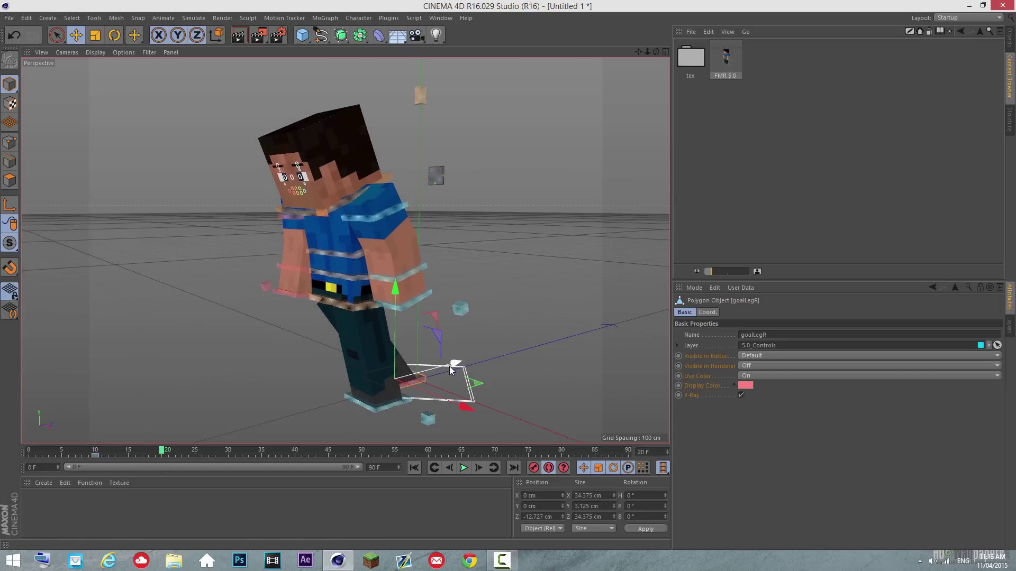
left_click_drag(449, 366, 379, 369)
- At frame 20, swing the left arm control forward and the right arm control back to Z about -1.1 cm
left_click(417, 294)
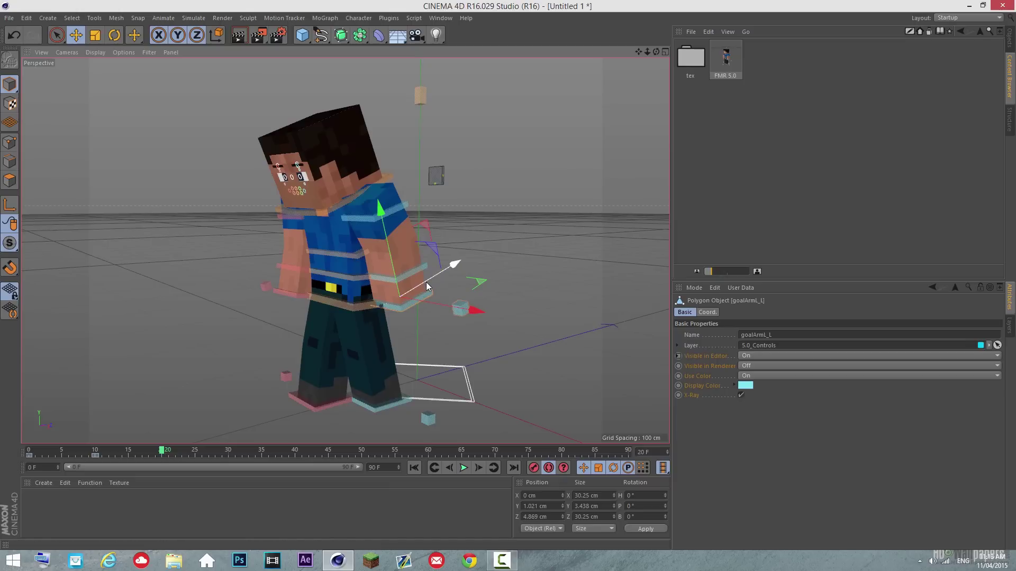
left_click_drag(427, 284, 359, 284)
left_click_drag(509, 275, 511, 275, "alt")
left_click(316, 332)
left_click_drag(304, 322, 281, 321)
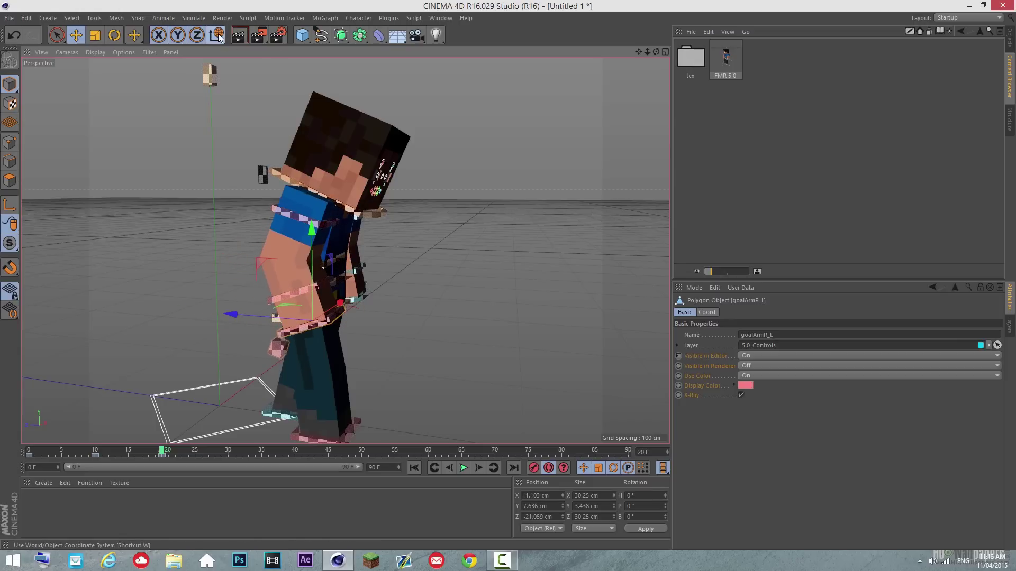
left_click(14, 35)
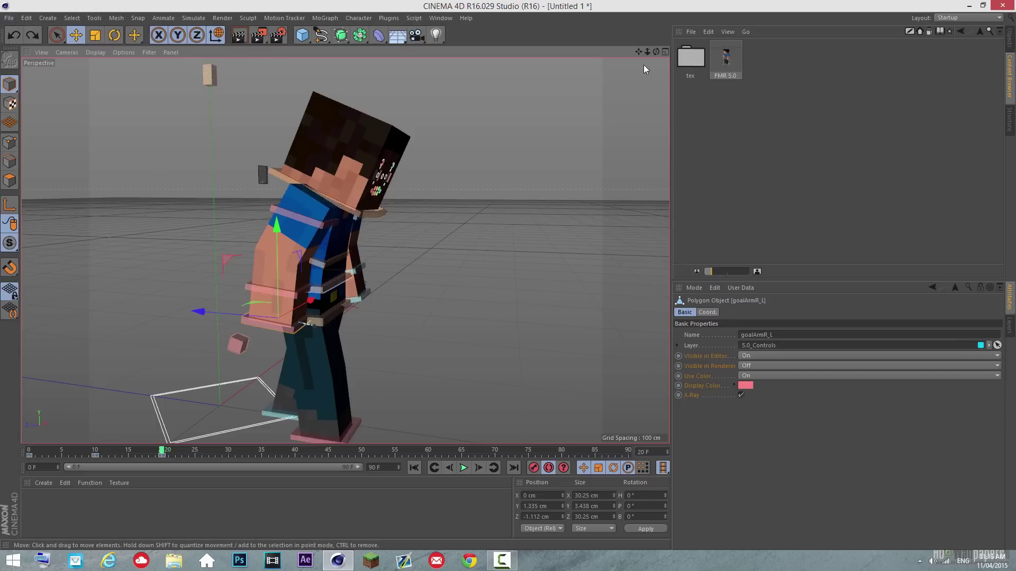
- Fine-tune the left arm control's forward swing at frame 20 to Z about -24.9 cm
left_click_drag(503, 276, 508, 275, "alt")
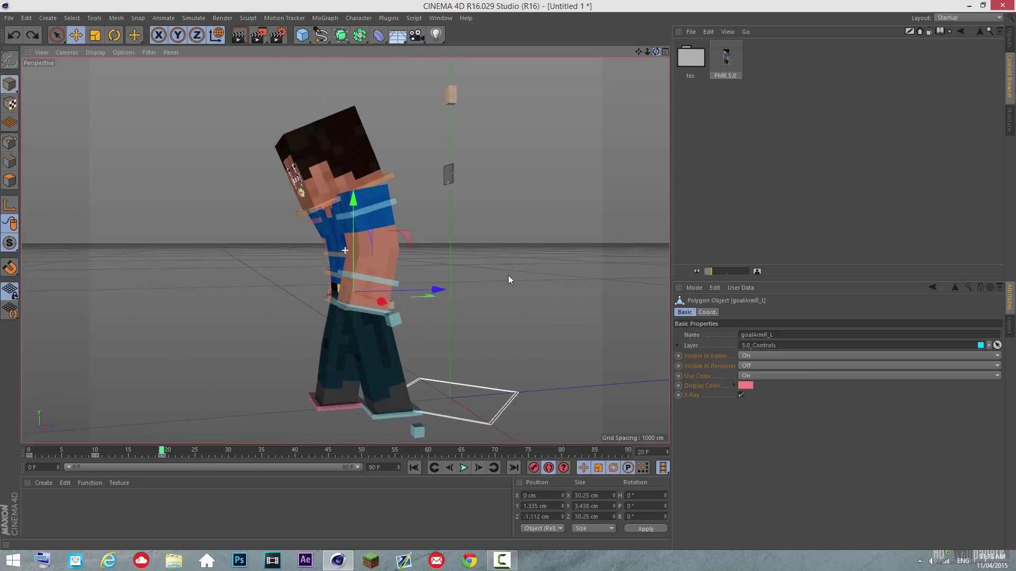
left_click(368, 314)
left_click_drag(386, 309, 380, 309)
left_click_drag(656, 52, 507, 277)
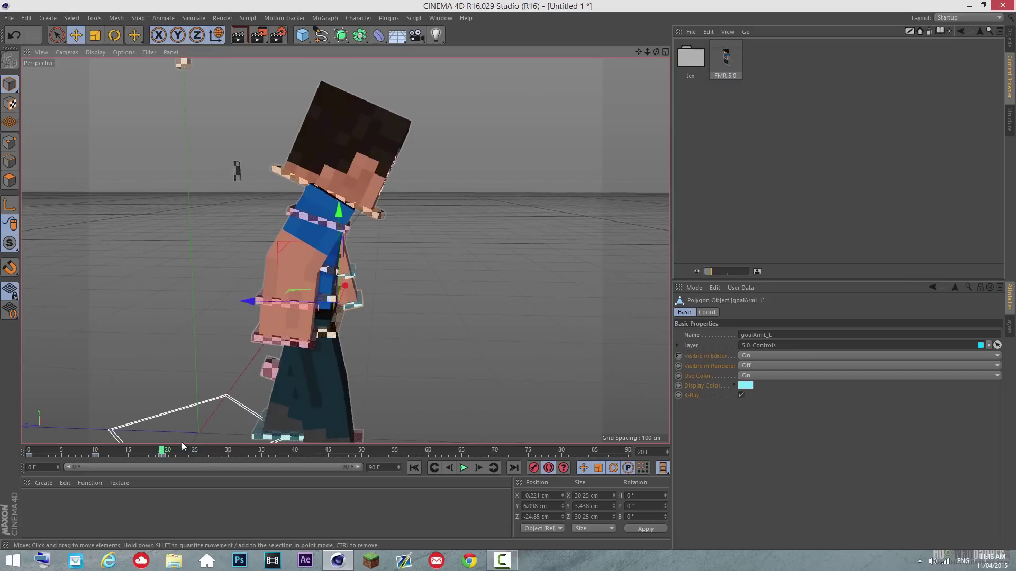
- Raise the right foot control at frame 15 for the mid-step pose and review the motion to frame 24
left_click_drag(162, 451, 133, 424)
left_click_drag(640, 50, 513, 173)
left_click(288, 362)
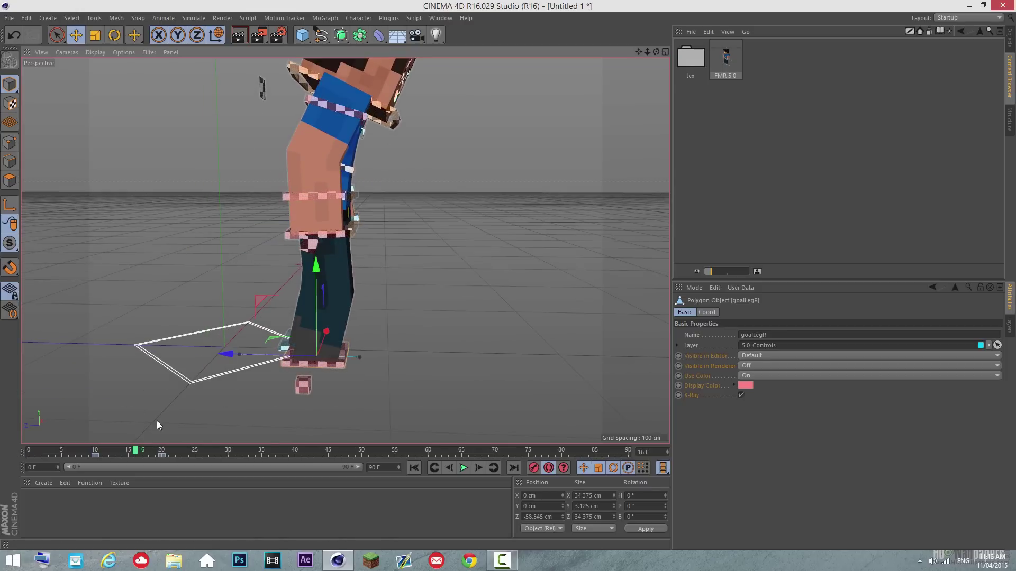
left_click_drag(133, 453, 128, 452)
left_click_drag(298, 268, 298, 258)
left_click_drag(127, 451, 189, 408)
- Rotate the back control at frame 20 to H about -3.3°, P about 13.8° and B about 1.6°, checking the preceding frames
left_click_drag(386, 280, 553, 238, "alt")
left_click(410, 181)
left_click(164, 452)
left_click_drag(656, 51, 165, 62)
left_click(114, 35)
left_click_drag(400, 178, 356, 138)
mouse_move(146, 452)
left_mouse_down()
mouse_move(52, 459)
mouse_move(87, 431)
mouse_move(180, 416)
mouse_move(148, 442)
mouse_move(162, 439)
left_mouse_up()
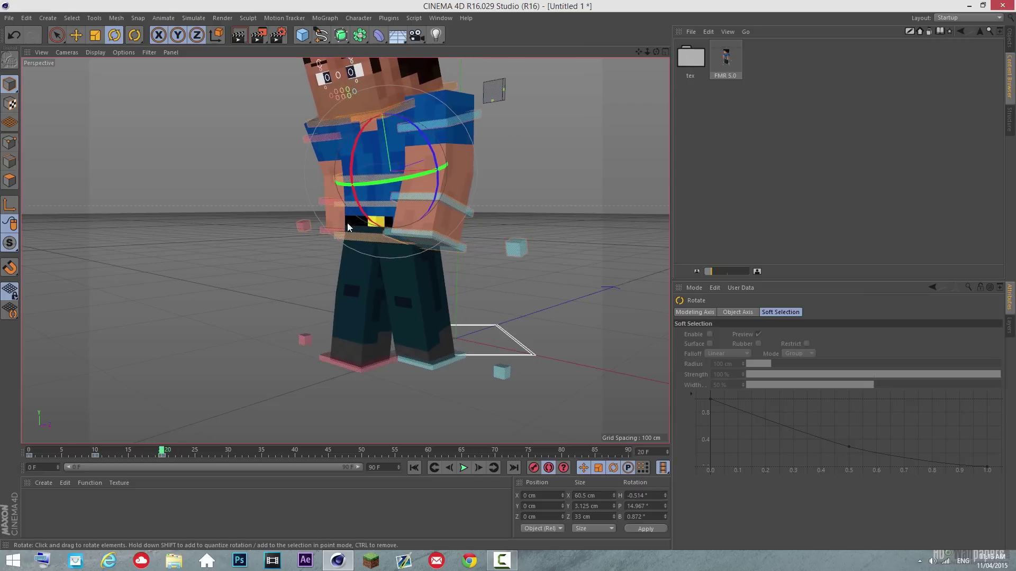
left_click_drag(398, 177, 328, 170)
left_click_drag(154, 453, 164, 435)
left_click_drag(352, 155, 357, 143)
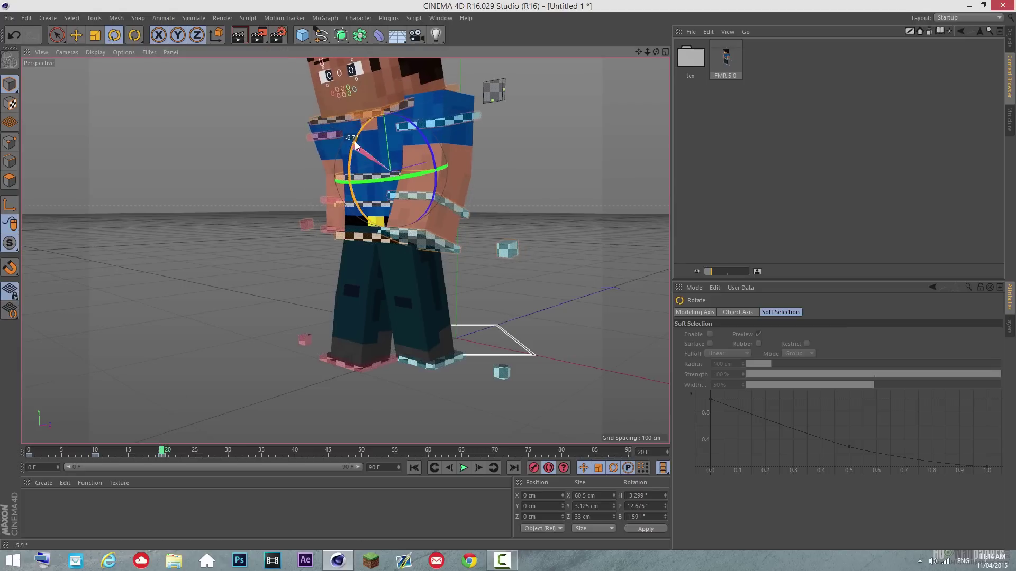
left_click_drag(154, 456, 166, 418)
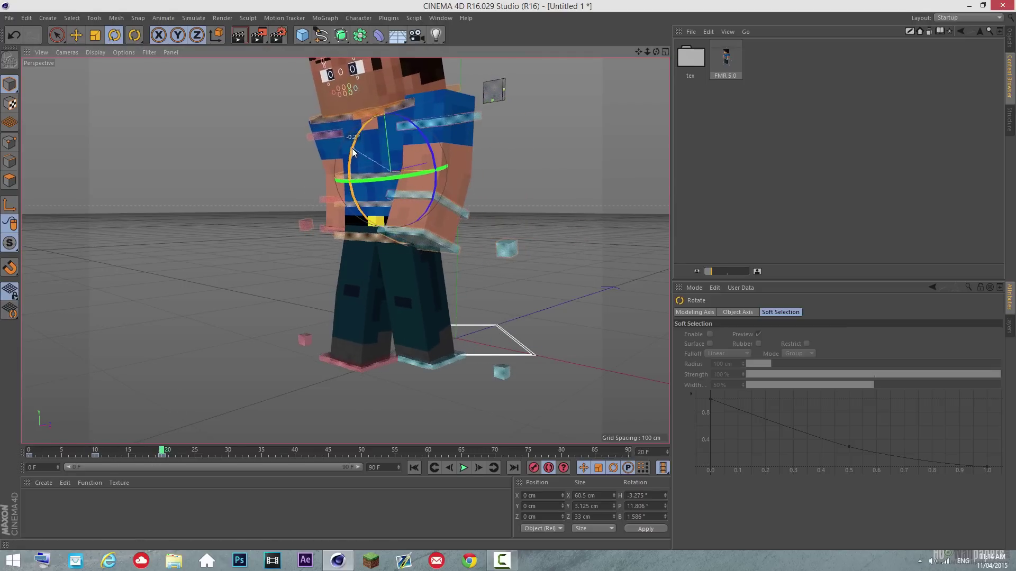
- Turn the neck control's heading to about 7.8° at frame 10 and check the head motion from frame 0
left_click_drag(507, 275, 507, 275, "alt")
left_click_drag(162, 453, 188, 432)
left_click_drag(512, 279, 335, 187, "alt")
left_click(335, 186)
left_click_drag(502, 272, 510, 276, "alt")
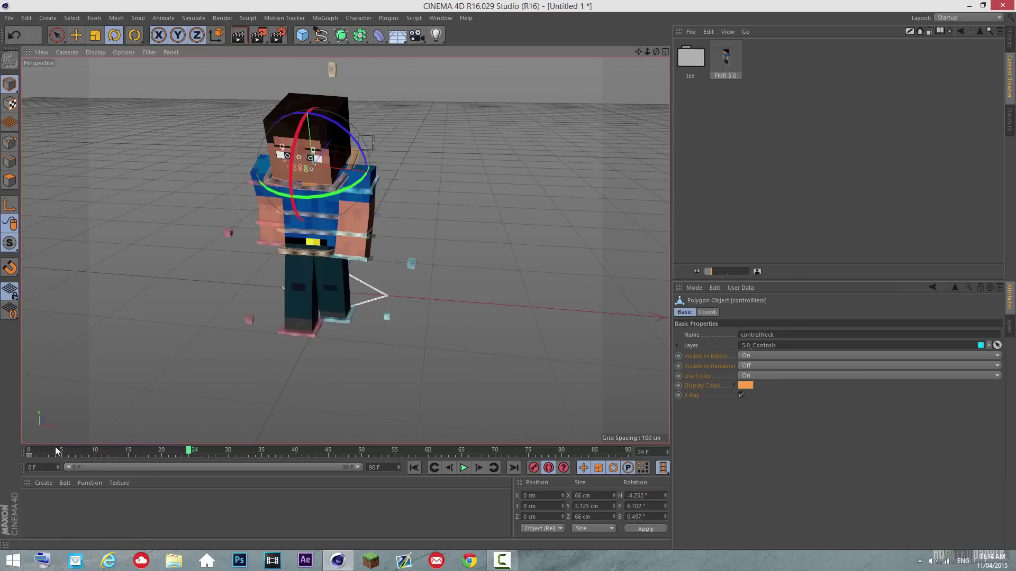
left_click(32, 454)
left_click_drag(31, 454, 96, 454)
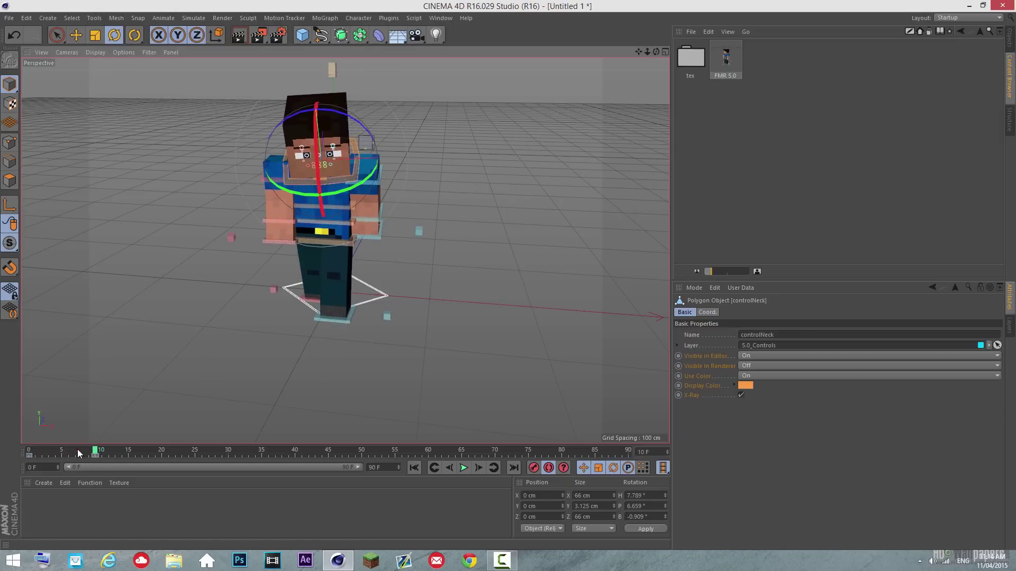
left_click(29, 452)
- Rotate the neck control at frame 20 to a heading of about 0.9° and check the head at frame 15
left_click_drag(29, 453, 160, 430)
left_click_drag(334, 194, 317, 198)
left_click_drag(161, 451, 128, 445)
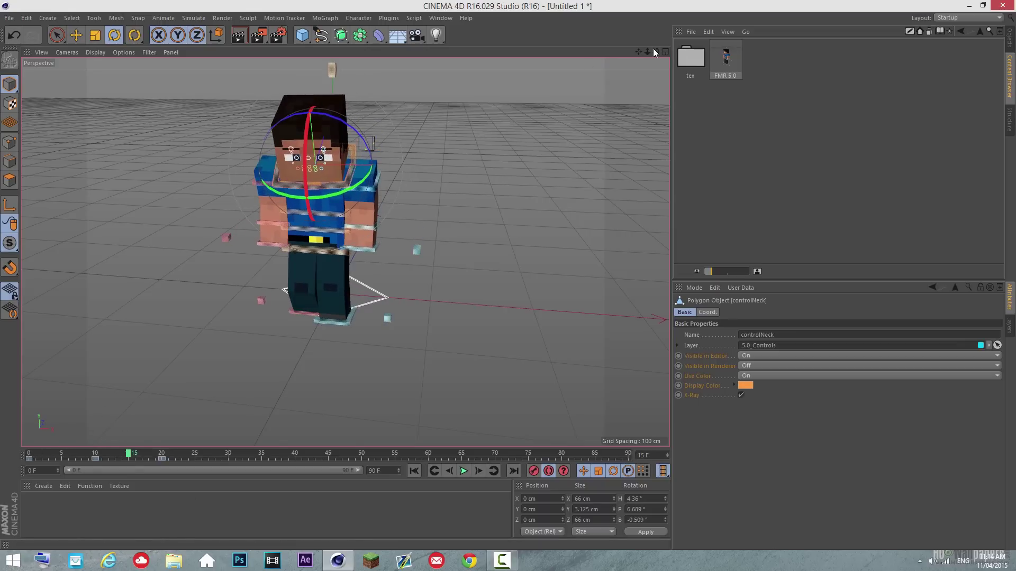
- Retime the neck control's keyframes to frames 15 and 19, reviewing the head turn after each shift
left_click_drag(656, 52, 273, 344)
left_click_drag(103, 454, 247, 462)
left_click(137, 458)
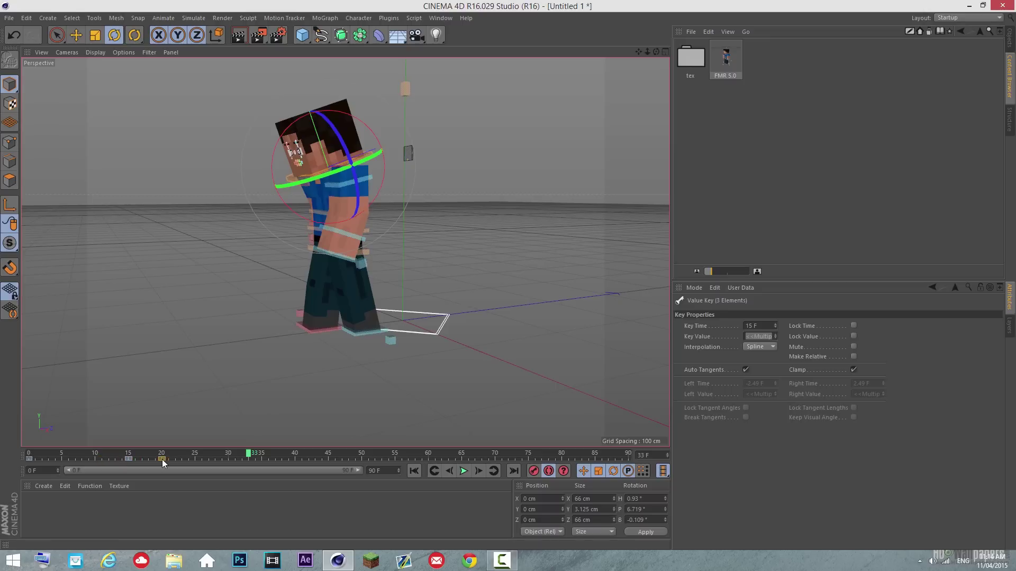
left_click_drag(163, 459, 139, 465)
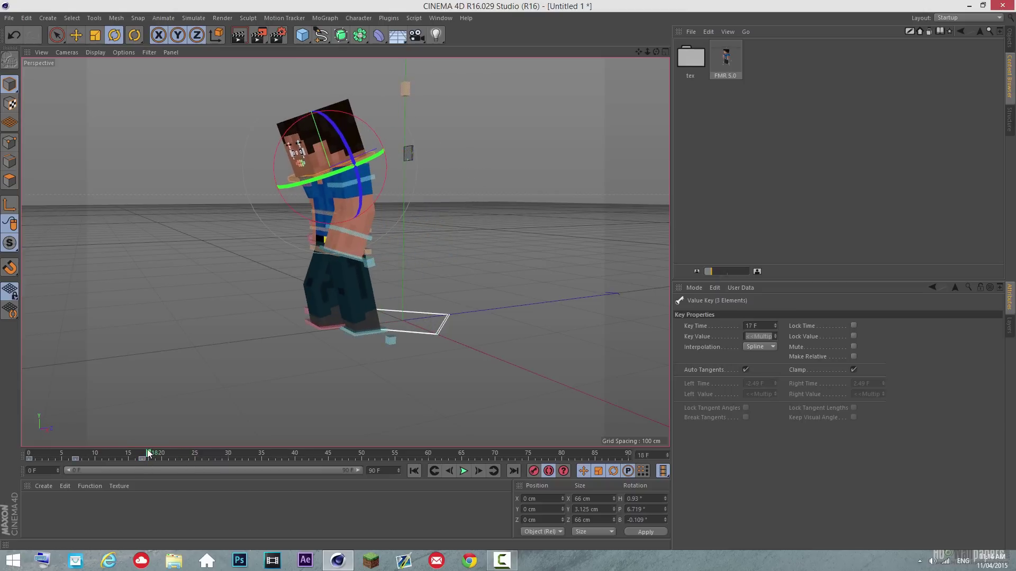
left_click_drag(148, 458, 169, 424)
left_click_drag(657, 52, 509, 274)
left_click_drag(656, 51, 509, 274)
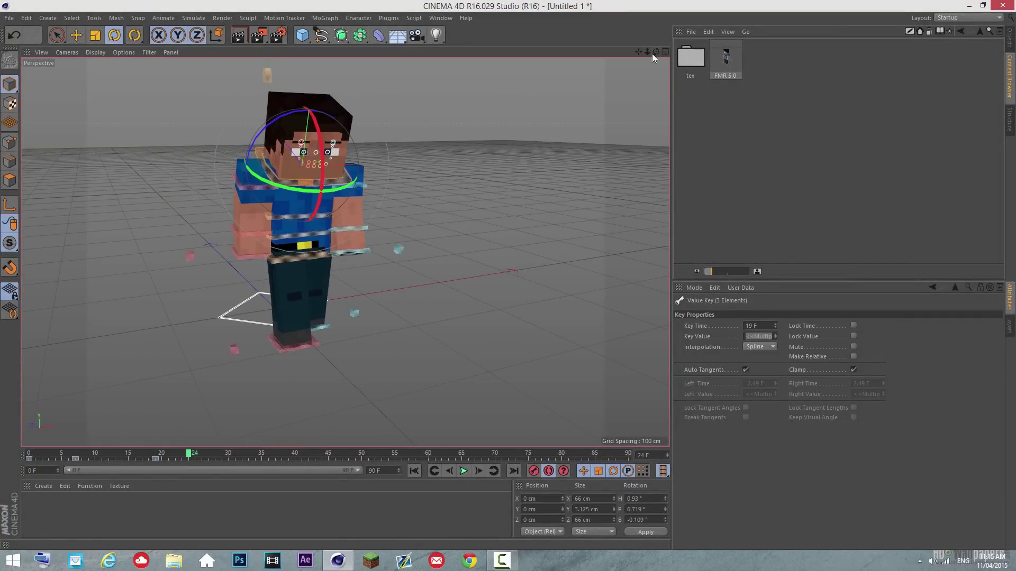
left_click_drag(655, 51, 660, 52)
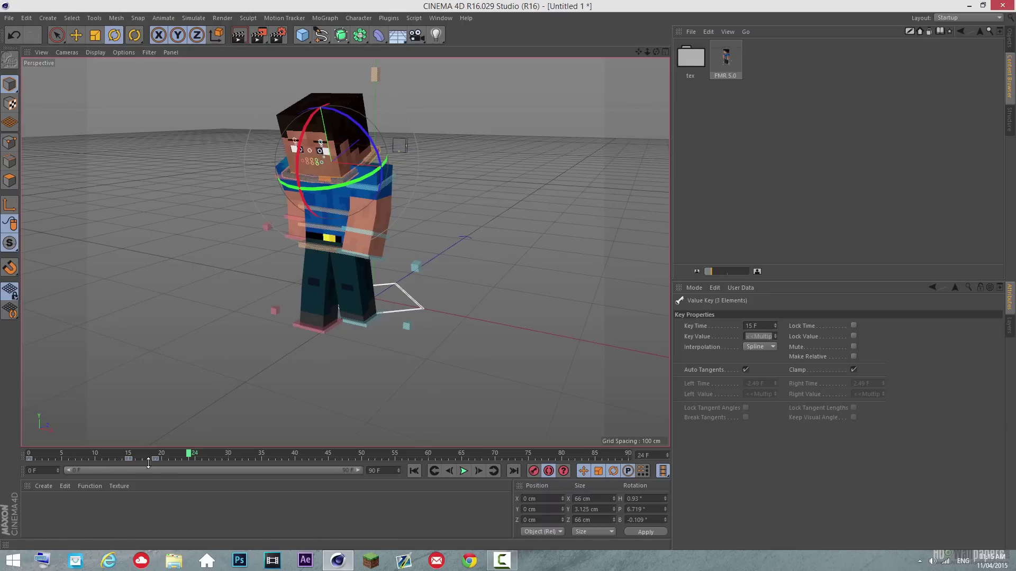
mouse_move(162, 460)
left_mouse_down("ctrl")
mouse_move(194, 458)
mouse_move(31, 449)
mouse_move(107, 452)
mouse_move(186, 429)
mouse_move(61, 454)
mouse_move(86, 427)
mouse_move(164, 403)
mouse_move(156, 418)
left_mouse_up("ctrl")
left_click_drag(81, 418, 210, 394)
- Go to frame 30 and move the waist control forward for the next step of the walk
left_click(316, 245)
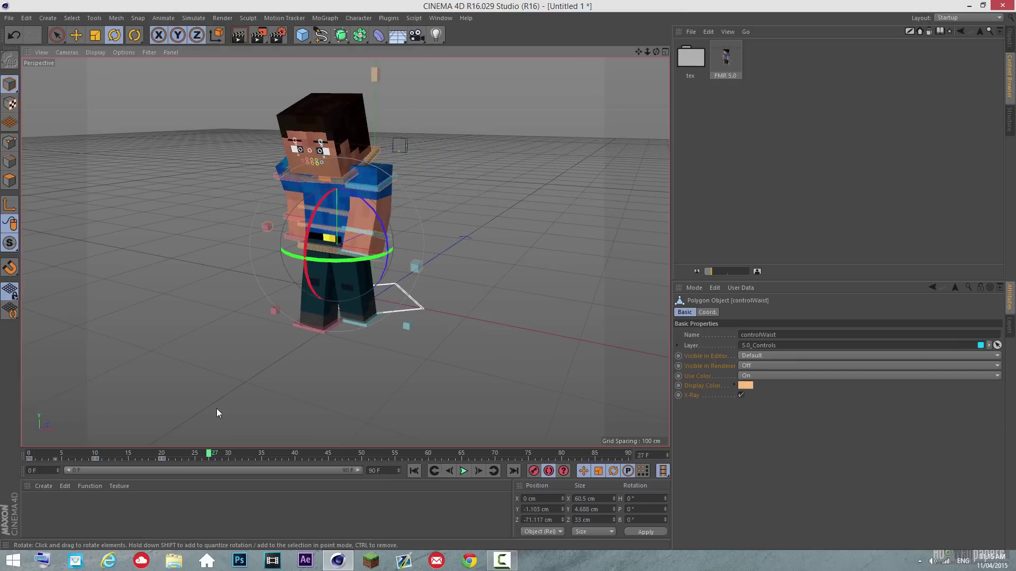
left_click_drag(213, 457, 228, 455)
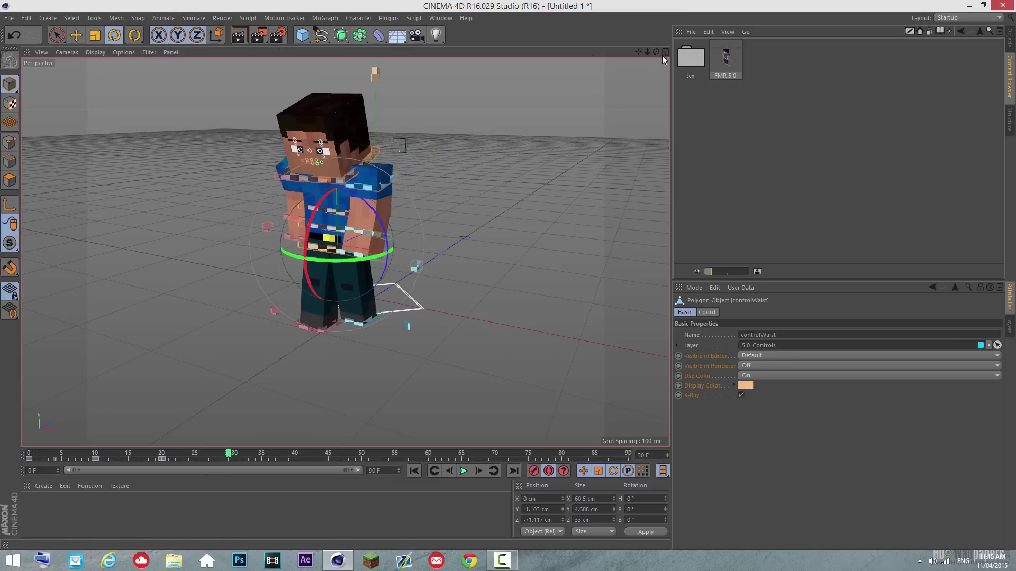
left_click_drag(656, 51, 573, 40)
left_click(76, 34)
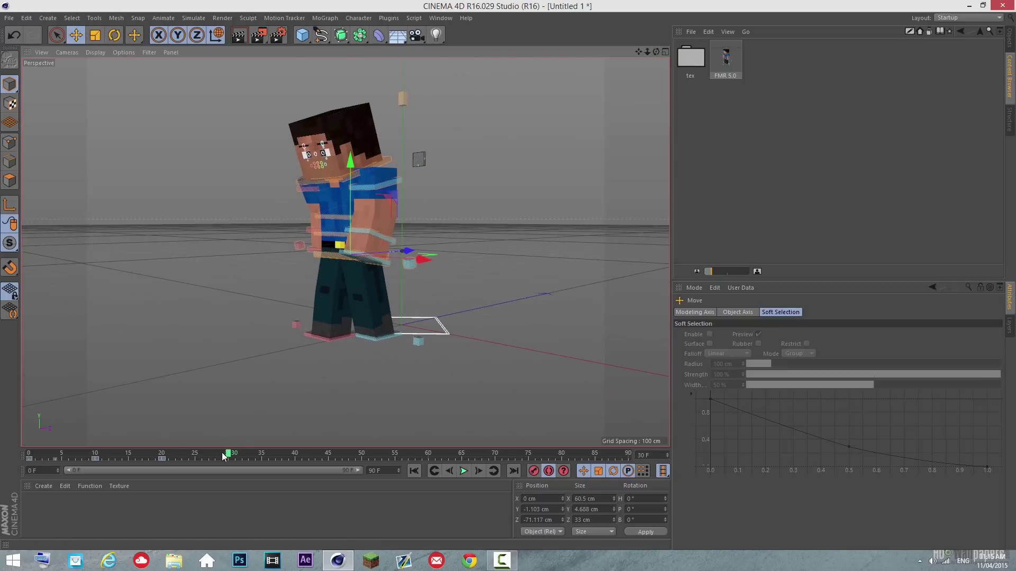
left_click_drag(222, 454, 233, 432)
left_click_drag(509, 276, 287, 262, "alt")
left_click_drag(239, 460, 228, 456)
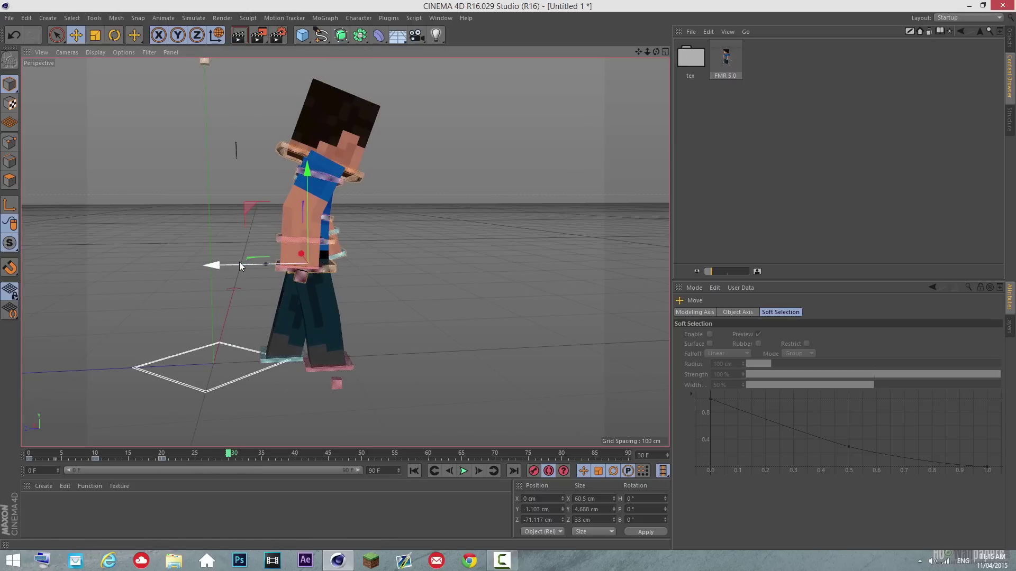
left_click_drag(239, 262, 273, 255)
left_click(13, 35)
- Hold the left foot control's frame 10 position at frame 20 and move it forward to Z about -119.4 cm at frame 30
left_click(287, 353)
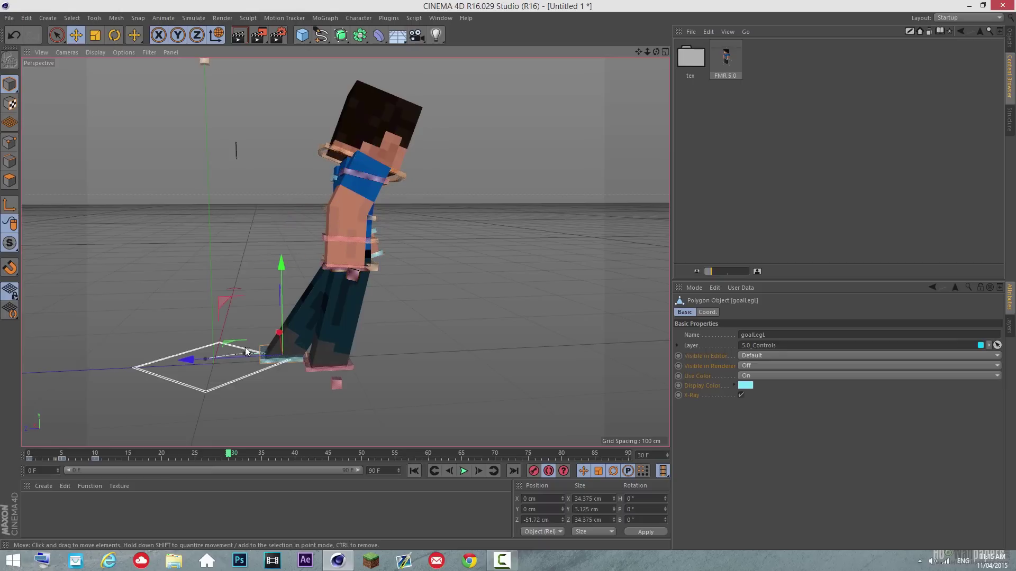
left_click(94, 459)
left_click(161, 453)
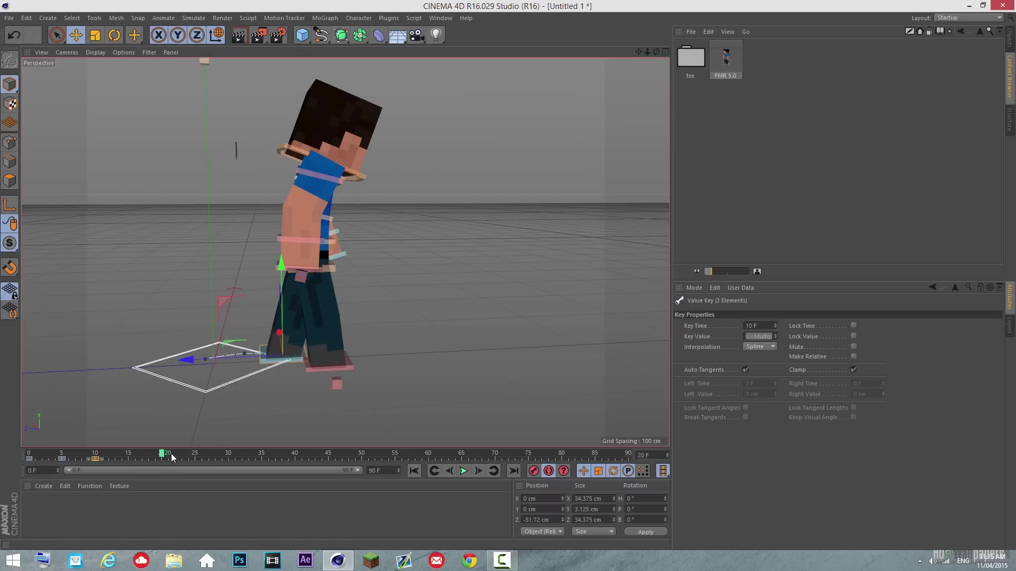
left_click_drag(179, 454, 229, 454)
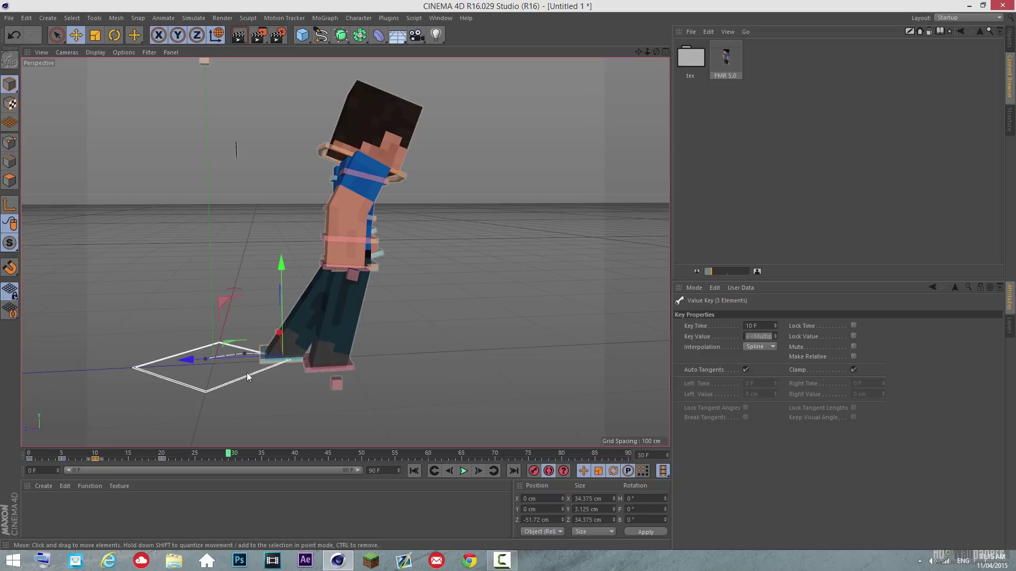
left_click_drag(247, 354, 331, 354)
- Raise the left foot control at frame 25 for the mid-step pose and fine-tune its forward placement around frame 30
left_click_drag(656, 52, 630, 52)
left_click_drag(277, 456, 194, 454)
left_click_drag(347, 300, 346, 288)
left_click_drag(656, 52, 498, 52)
left_click_drag(211, 456, 225, 399)
left_click(15, 35)
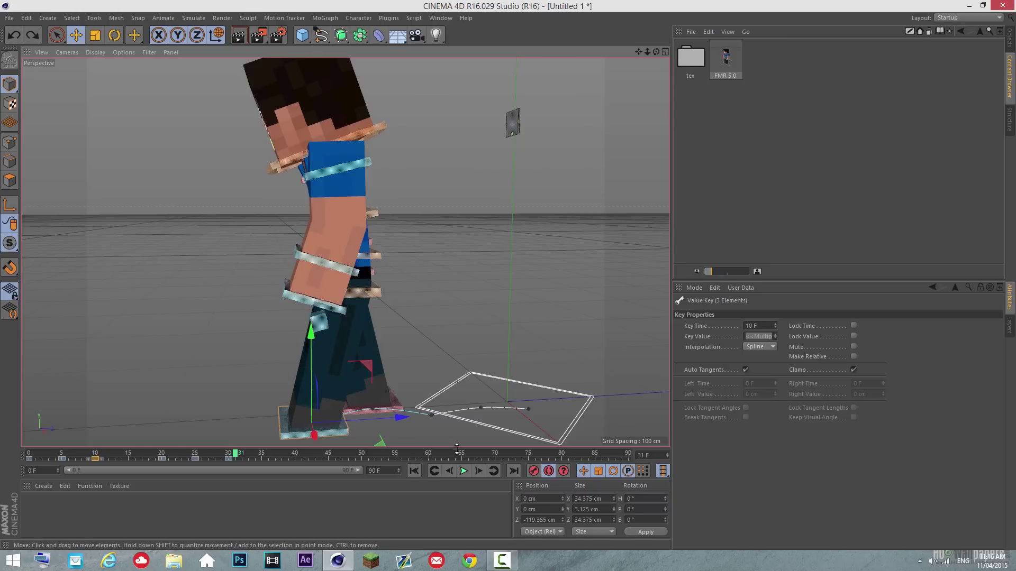
key("f")
left_click_drag(367, 419, 374, 414)
left_click_drag(224, 455, 245, 403)
- Swing the left arm control back at frame 30 to Z about -1.1 cm
left_click_drag(655, 50, 507, 276)
left_click(300, 305)
left_click_drag(655, 52, 508, 276)
left_click_drag(301, 303, 377, 283)
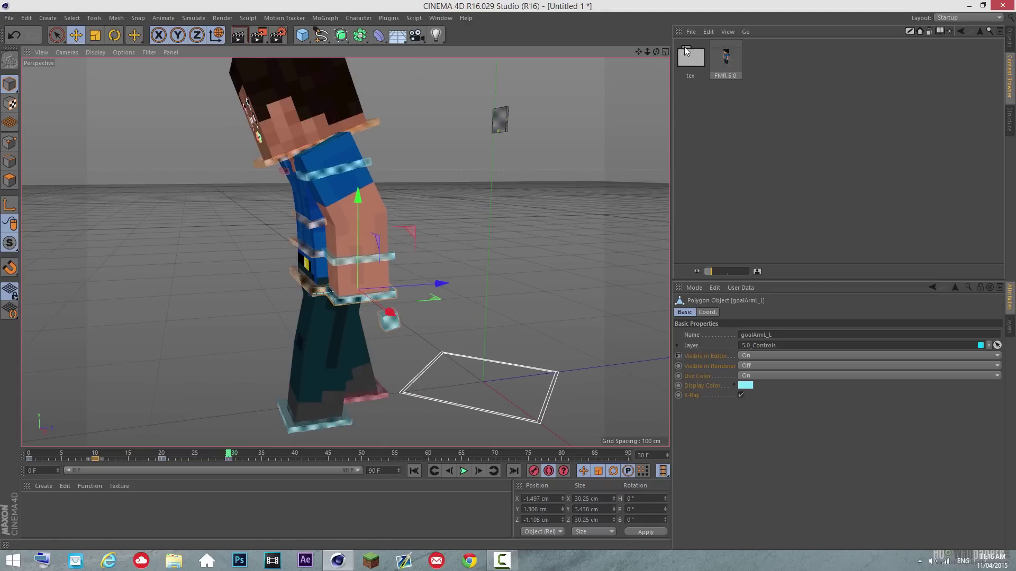
- Swing the right arm control forward at frame 30 and review the motion back to frame 22
left_click_drag(655, 52, 508, 276)
left_click(319, 312)
left_click_drag(272, 310, 325, 310)
left_click_drag(656, 51, 507, 277)
left_click_drag(648, 51, 509, 276)
left_click_drag(224, 453, 175, 434)
- Rotate the back control at frame 30 to twist the torso with the arm swing
left_click_drag(656, 51, 507, 273)
left_click(364, 228)
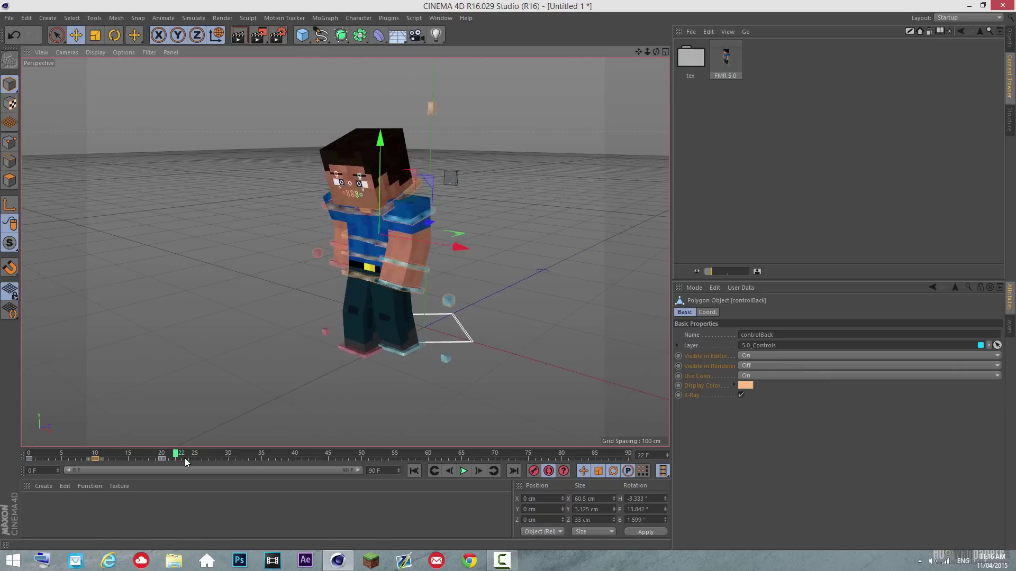
left_click_drag(184, 459, 229, 457)
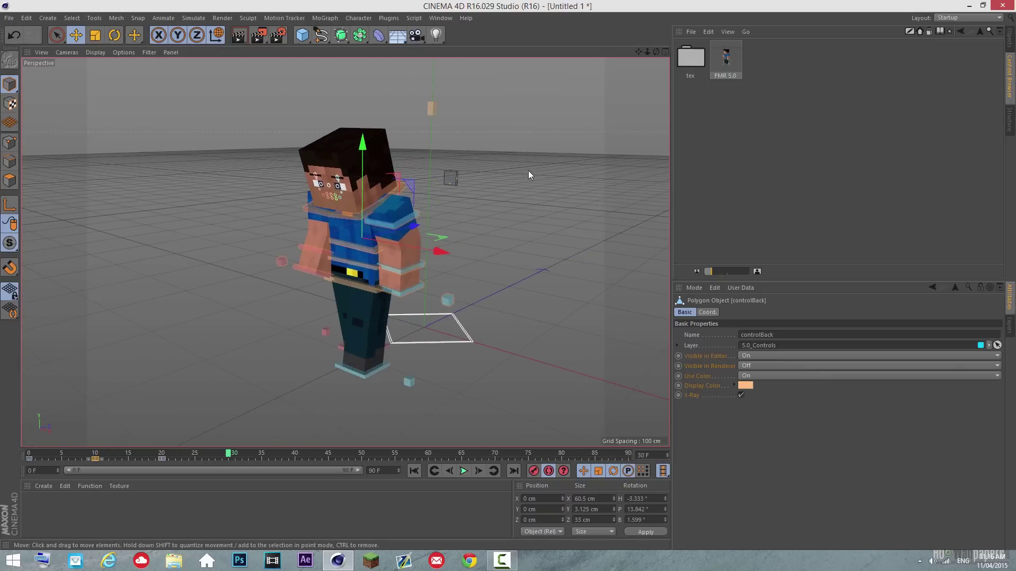
left_click_drag(509, 278, 510, 273, "alt")
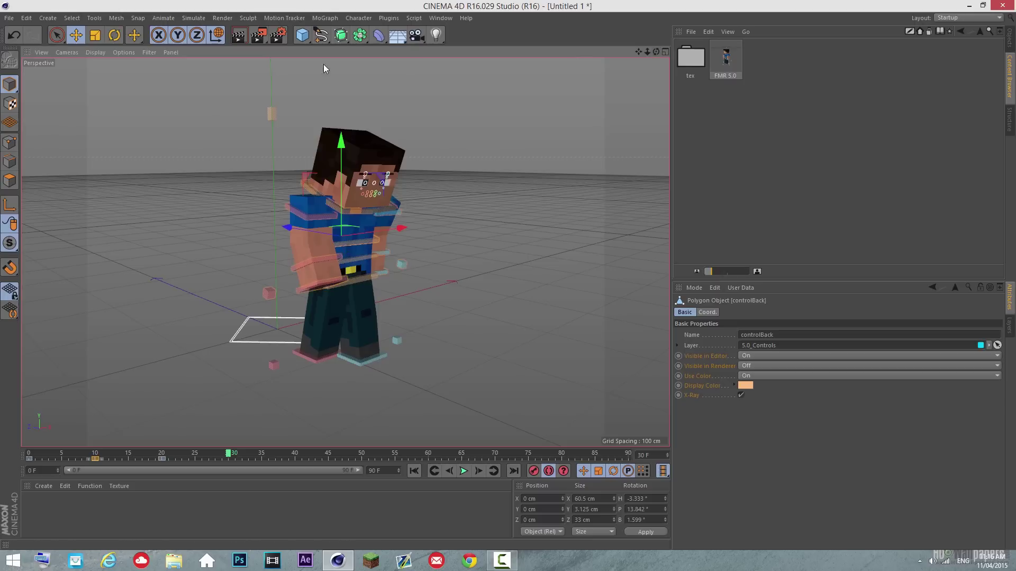
left_click(114, 36)
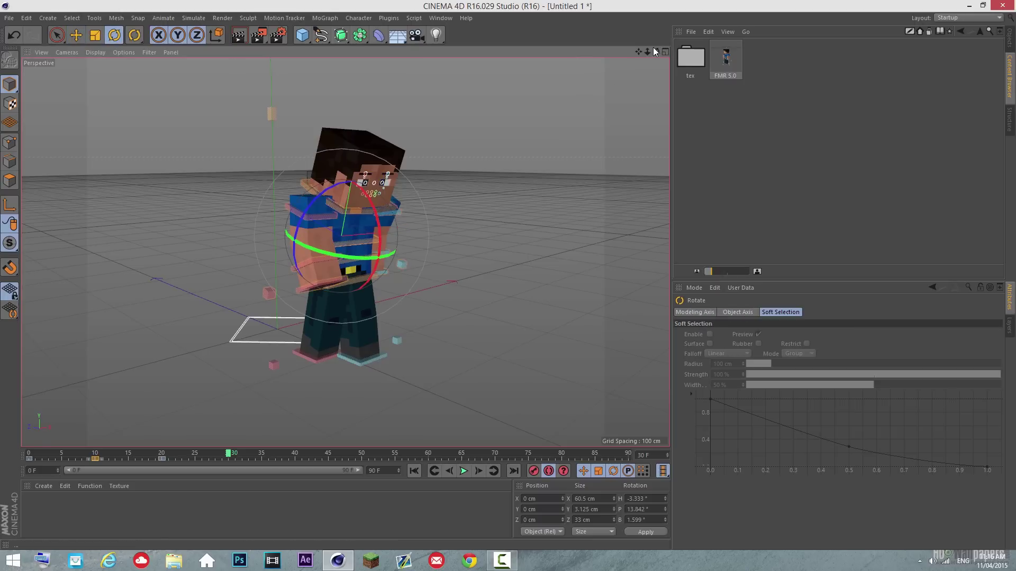
left_click_drag(654, 48, 505, 275)
left_click_drag(369, 256, 348, 252)
left_click_drag(655, 52, 506, 276)
- Undo the stray rotation of the back control and return to the first frame
left_click_drag(228, 455, 89, 434)
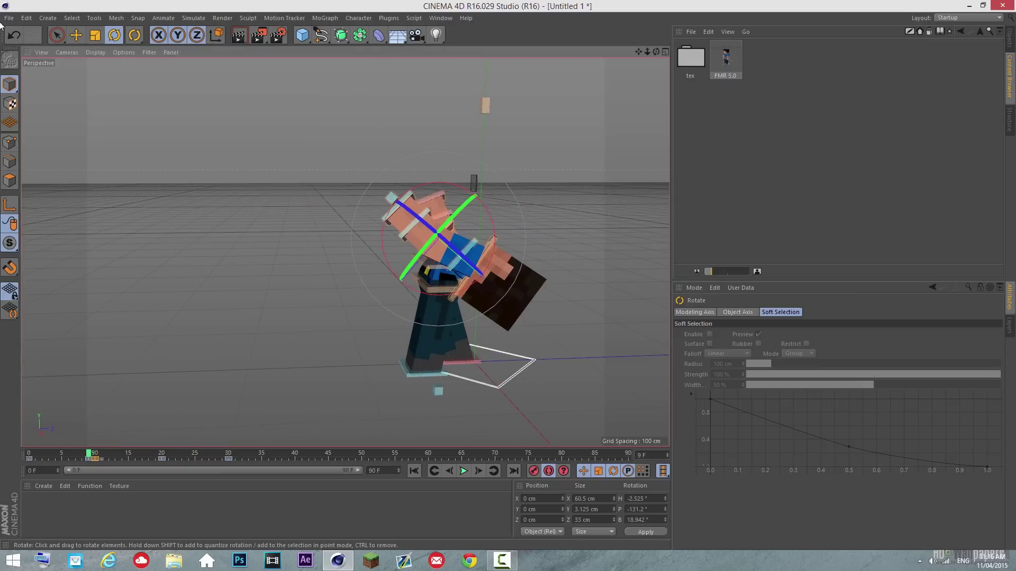
left_click(14, 35)
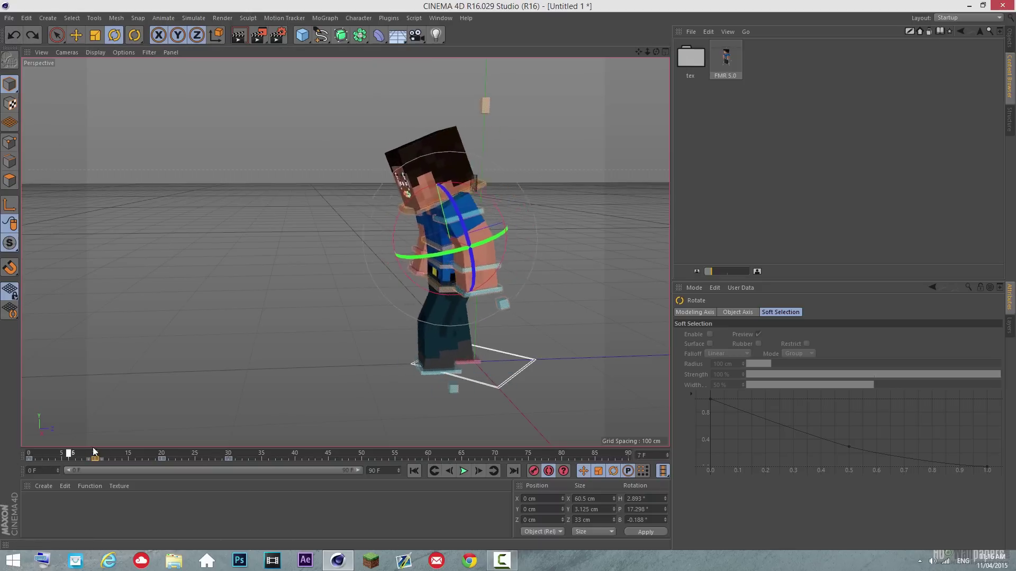
left_click_drag(101, 446, 21, 445)
- Select the waist control with the Move tool and go to the mid-step pose at frame 5
left_click(451, 277)
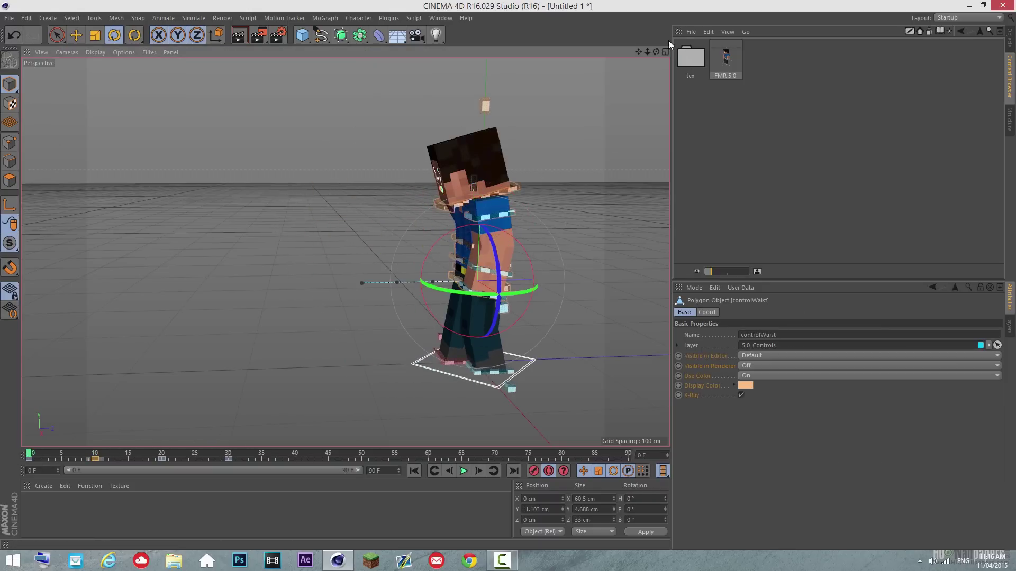
left_click_drag(656, 52, 627, 50)
left_click(75, 35)
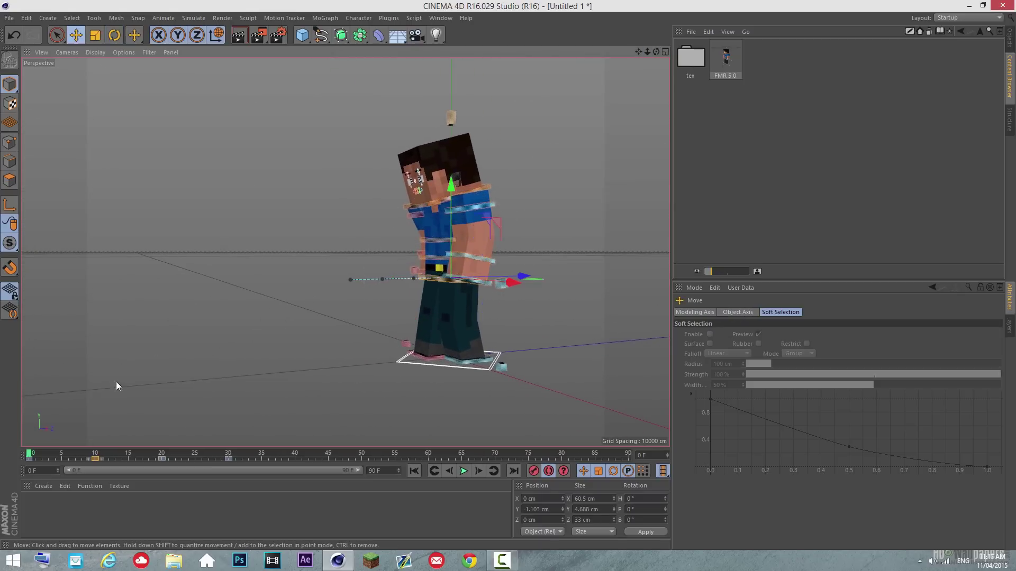
left_click(64, 455)
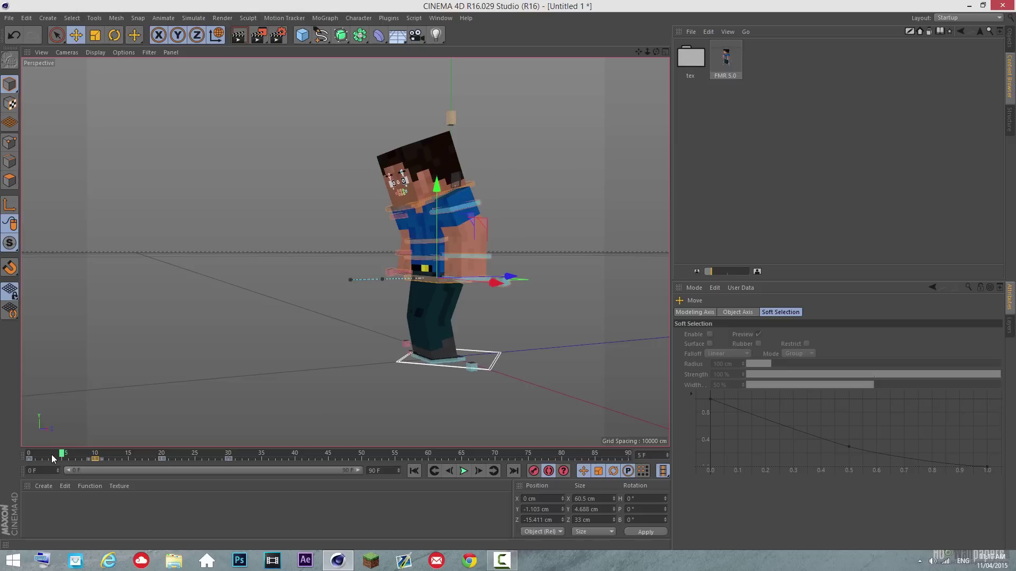
left_click_drag(63, 455, 86, 435)
left_click(62, 455)
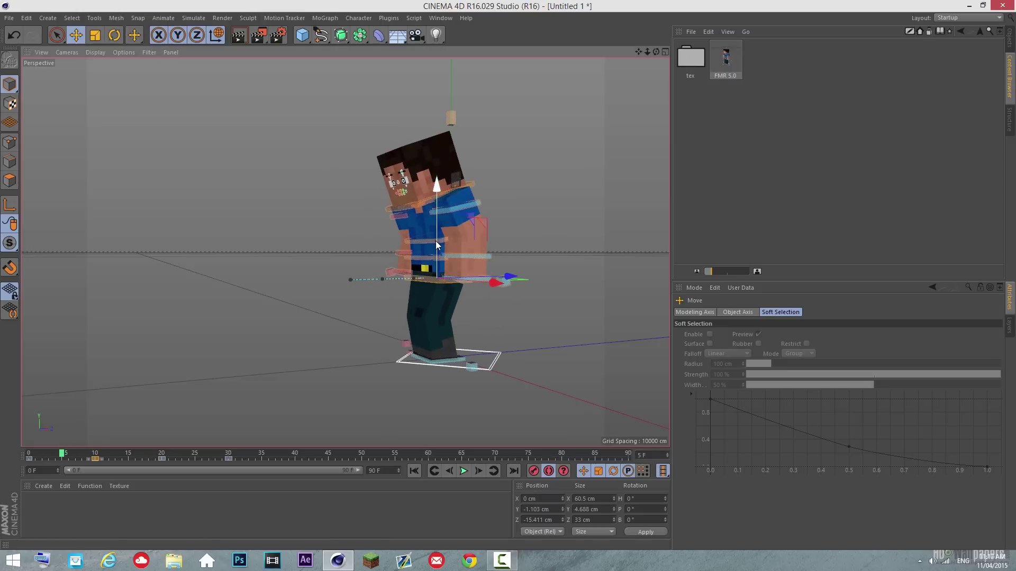
- Try raising the waist control to Y about 1.3 cm at frame 5, check the motion from frame 0, and undo it
left_click_drag(437, 245, 437, 242)
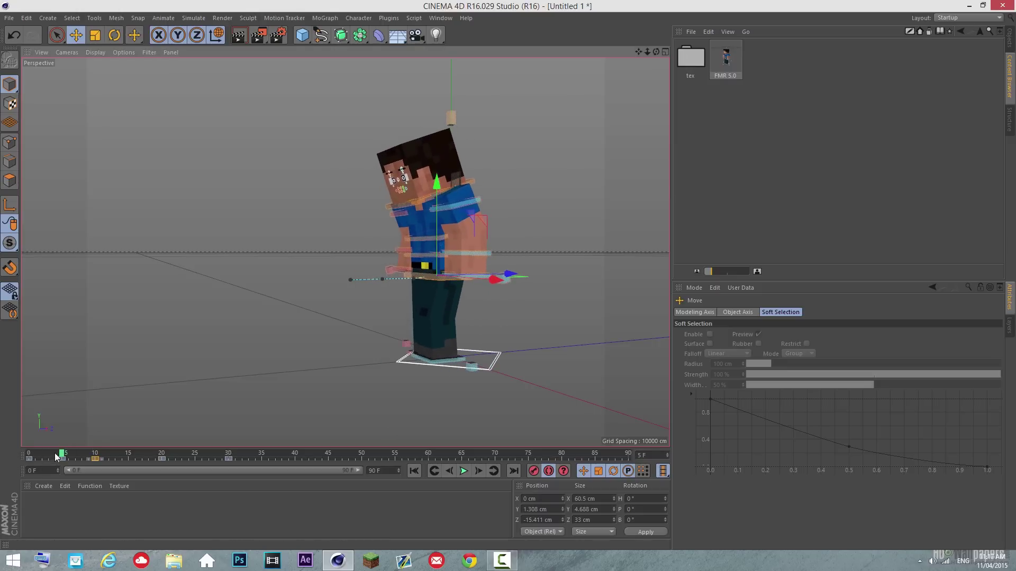
key("f")
key("f")
key("f")
key("f")
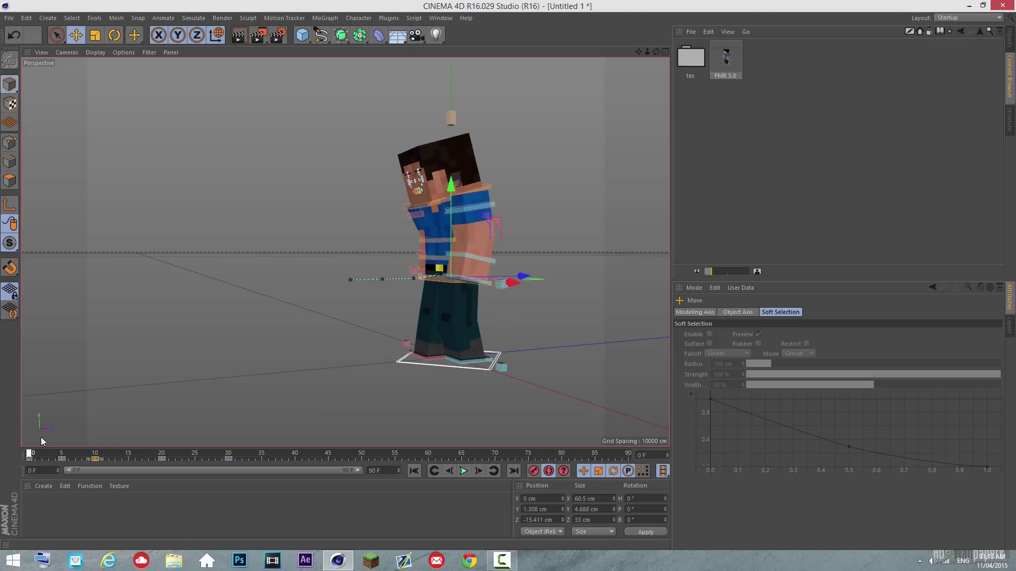
key("g")
key("g")
key("g")
key("g")
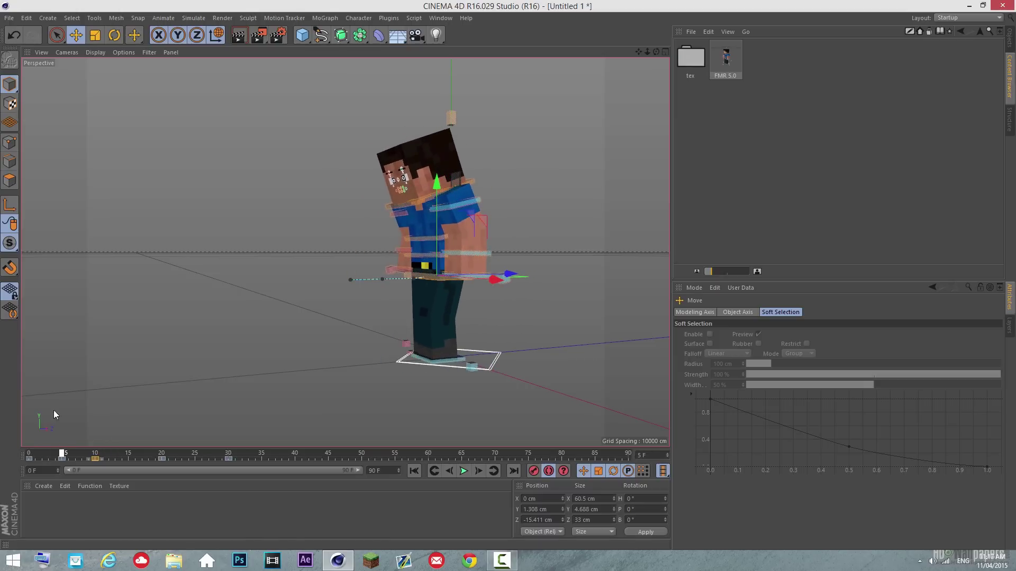
left_click(9, 37)
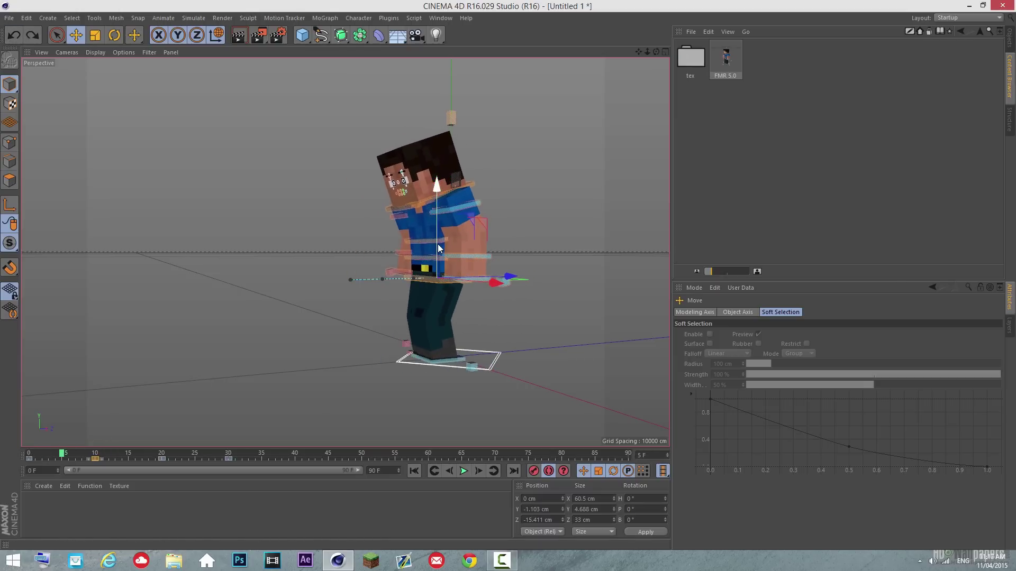
- Raise the waist control to Y about -0.5 cm at frame 5 and adjust its height at frames 15 and 25
left_click_drag(437, 247, 437, 243)
left_click_drag(40, 453, 128, 436)
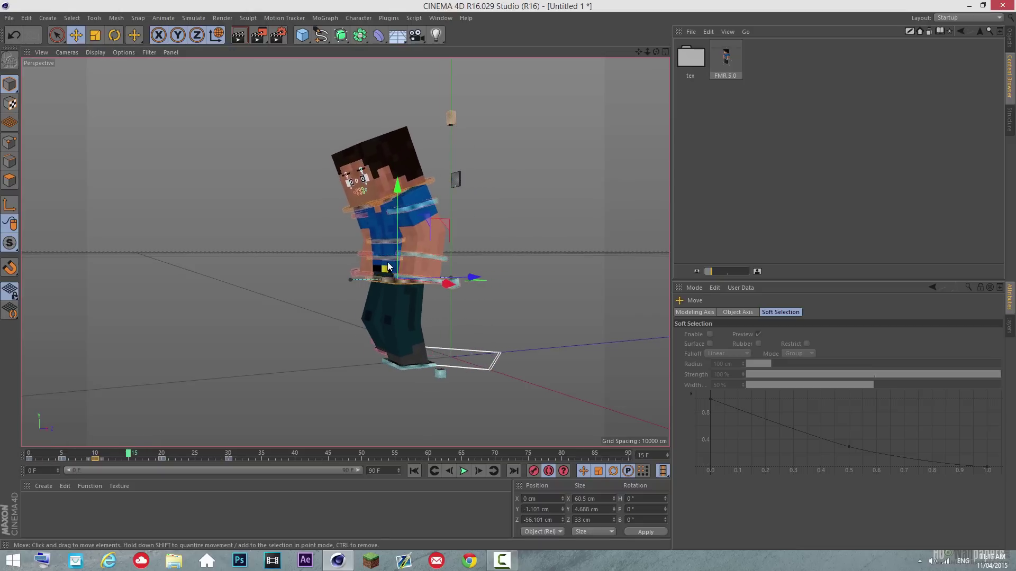
left_click_drag(395, 259, 393, 259)
left_click_drag(127, 453, 198, 450)
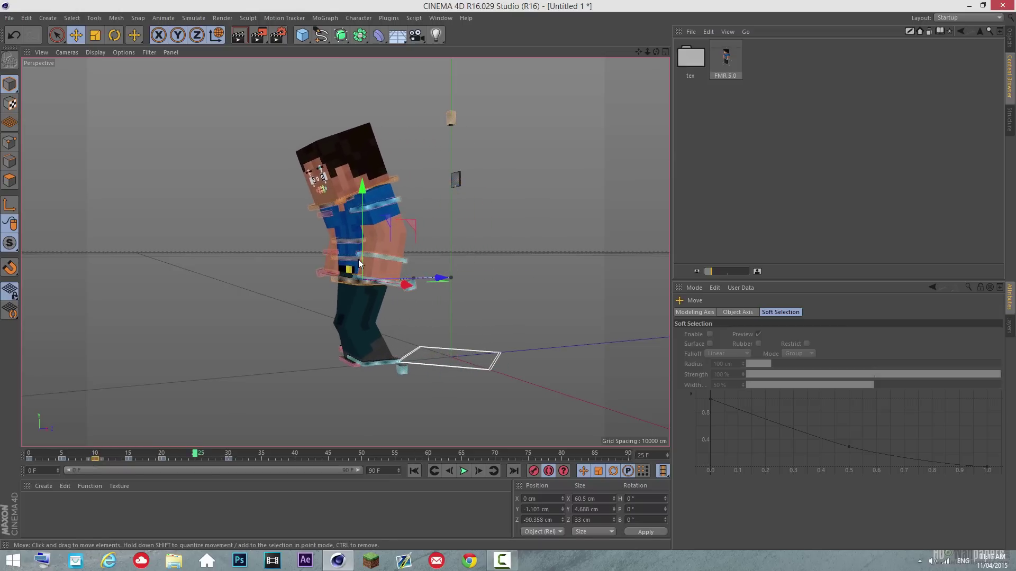
left_click_drag(360, 264, 360, 259)
left_click_drag(194, 455, 177, 423)
left_click(228, 453)
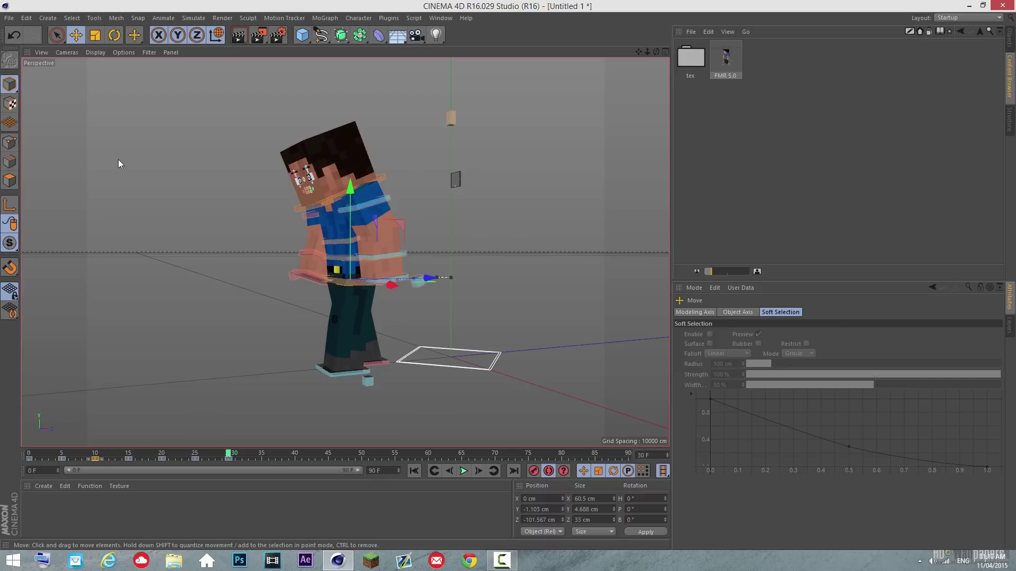
left_click(128, 456)
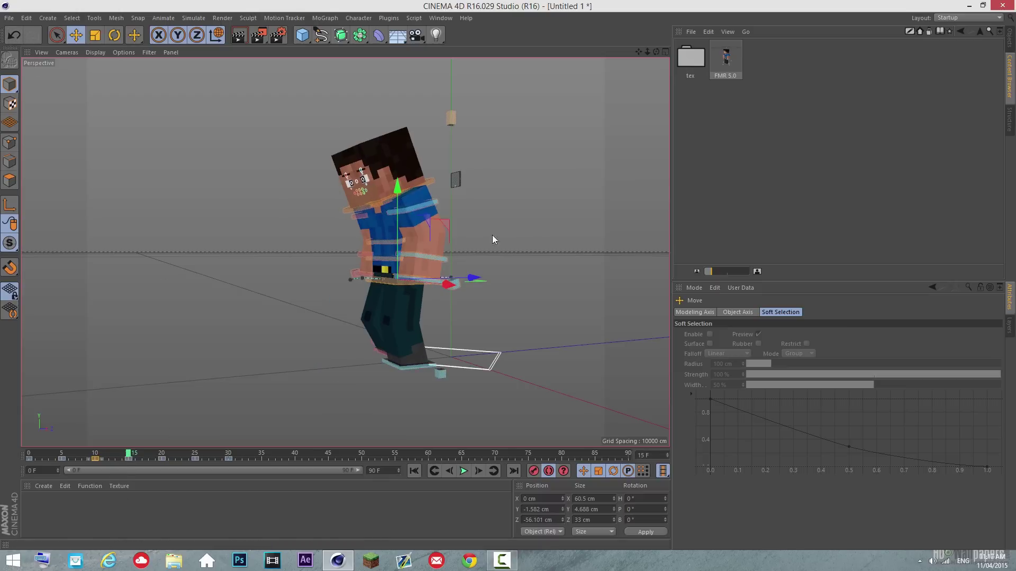
left_click_drag(116, 456, 81, 430)
- Play back the walk several times from both sides of the character to examine the waist's up-and-down motion
left_click(464, 471)
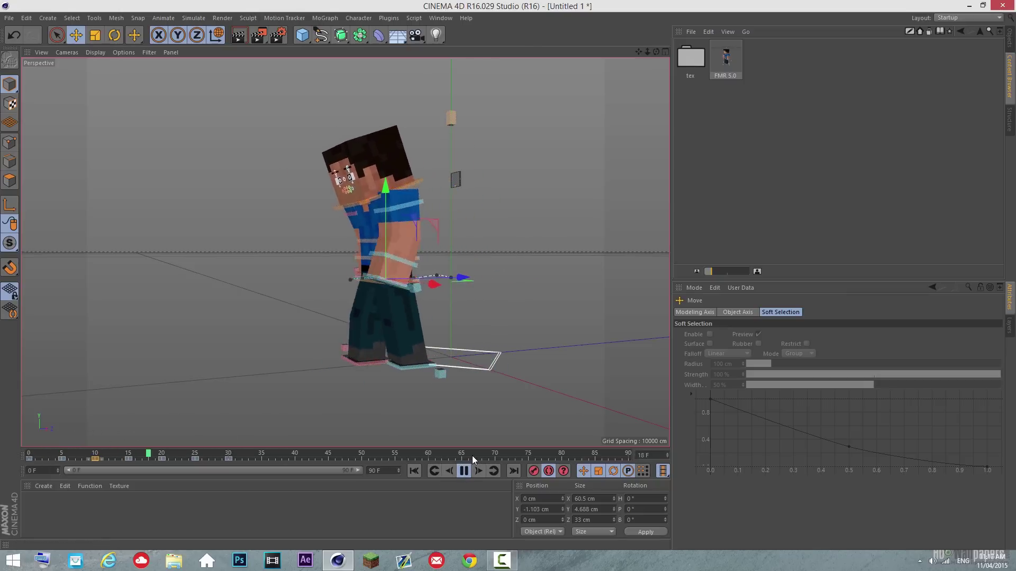
left_click(463, 471)
left_click_drag(298, 456, 26, 455)
left_click(463, 472)
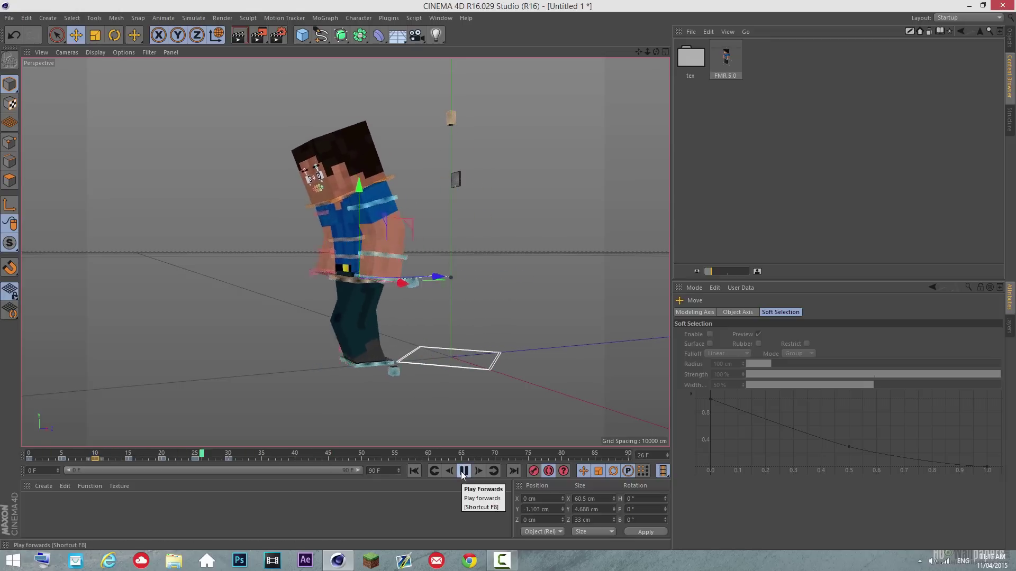
left_click(464, 471)
left_click_drag(285, 455, 15, 425)
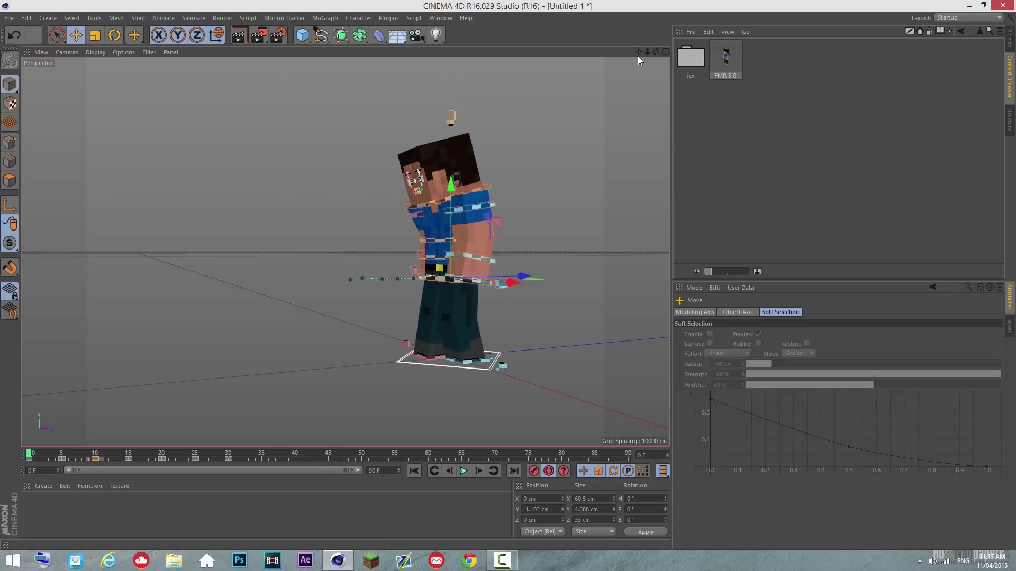
left_click_drag(656, 52, 531, 134)
left_click_drag(49, 461, 19, 449)
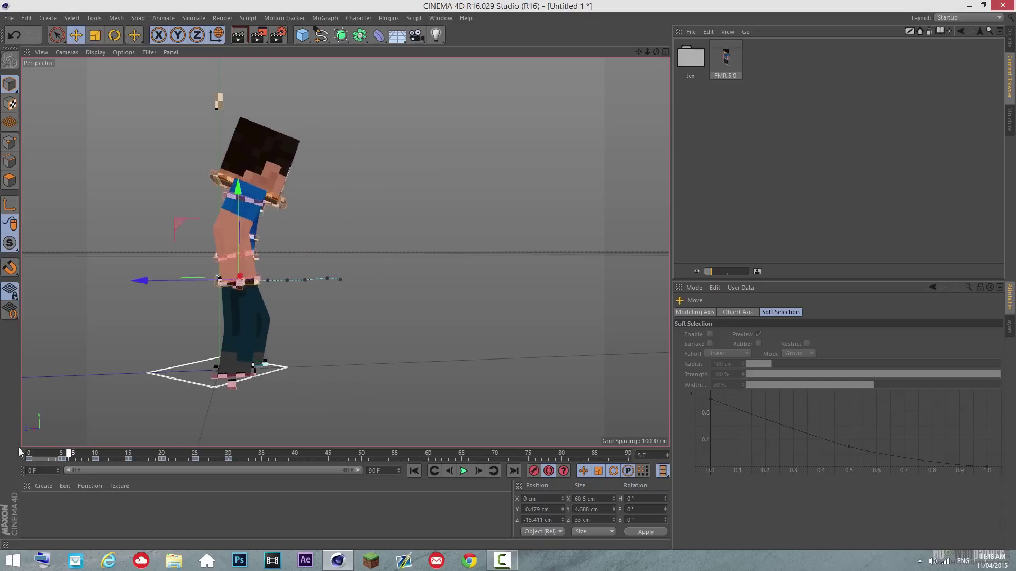
left_click(461, 469)
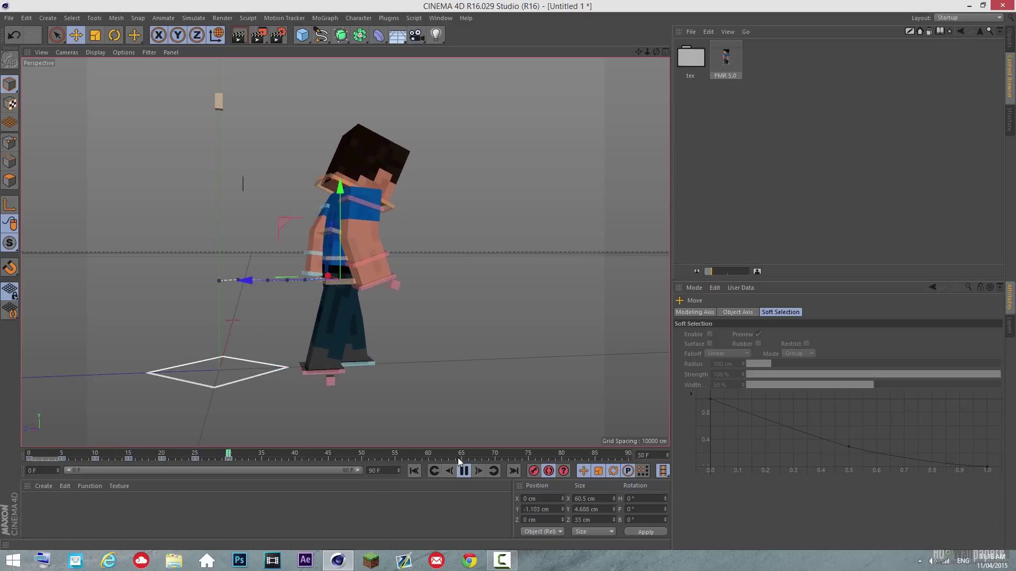
left_click(466, 470)
left_click_drag(296, 454, 143, 455)
left_click(464, 471)
left_click(464, 471)
left_click_drag(242, 455, 30, 456)
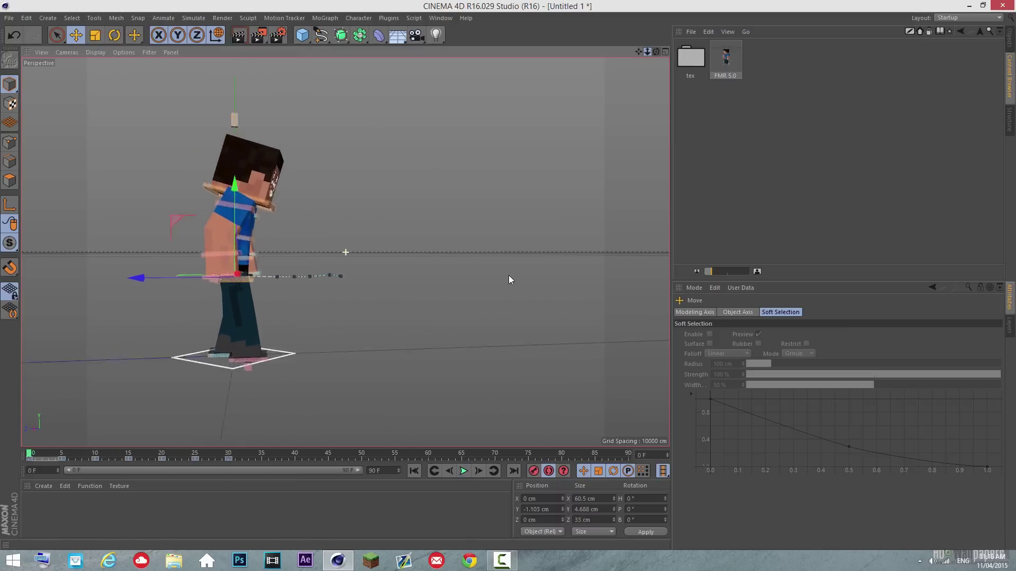
- Replay the walk from three-quarter and side views to examine the overall movement
left_click_drag(509, 274, 512, 276, "alt")
right_click_drag(512, 275, 506, 276, "alt")
middle_click_drag(507, 275, 508, 276, "alt")
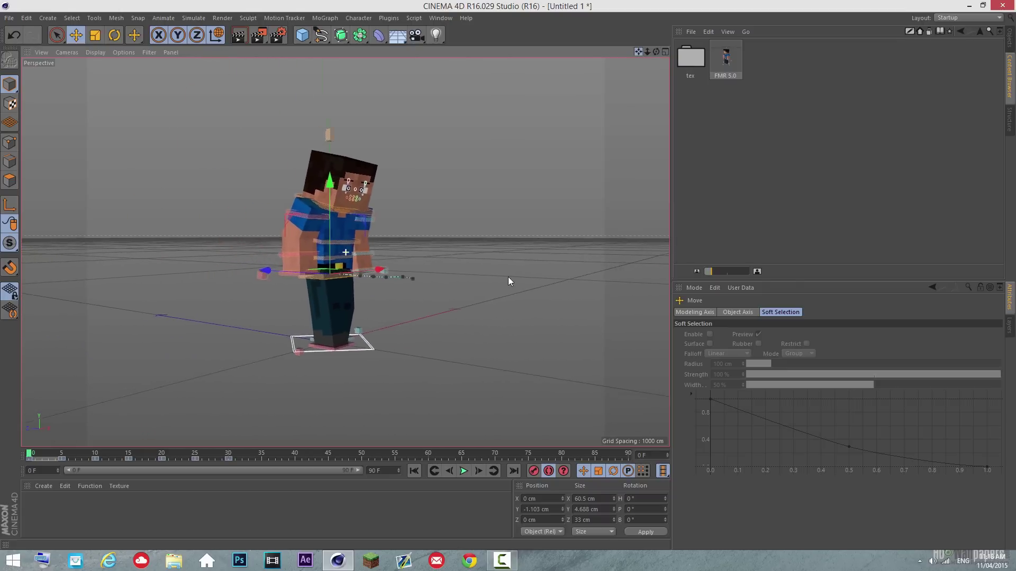
left_click_drag(509, 280, 633, 258, "alt")
left_click(464, 471)
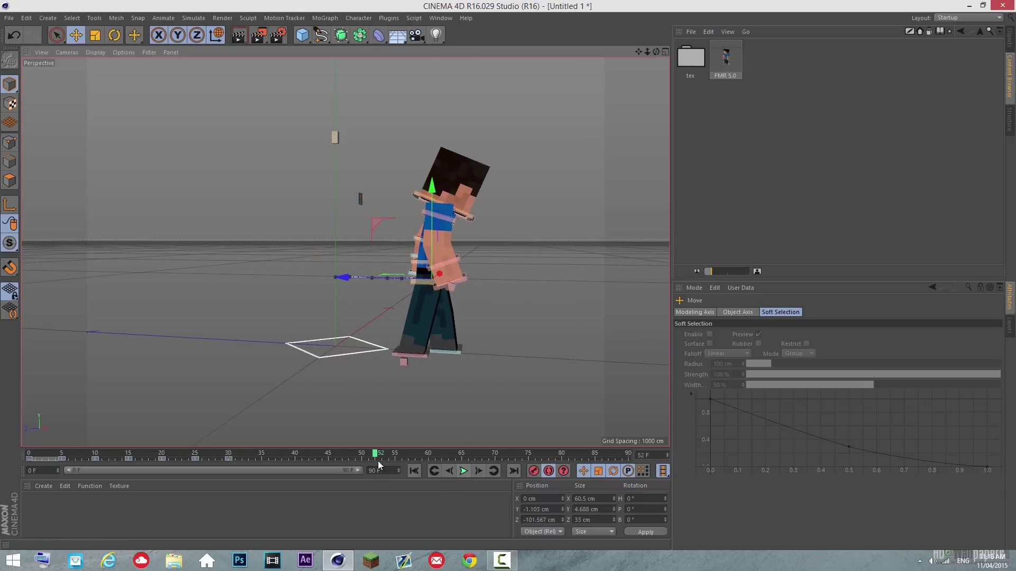
left_click_drag(263, 459, 0, 479)
left_click_drag(656, 52, 506, 275)
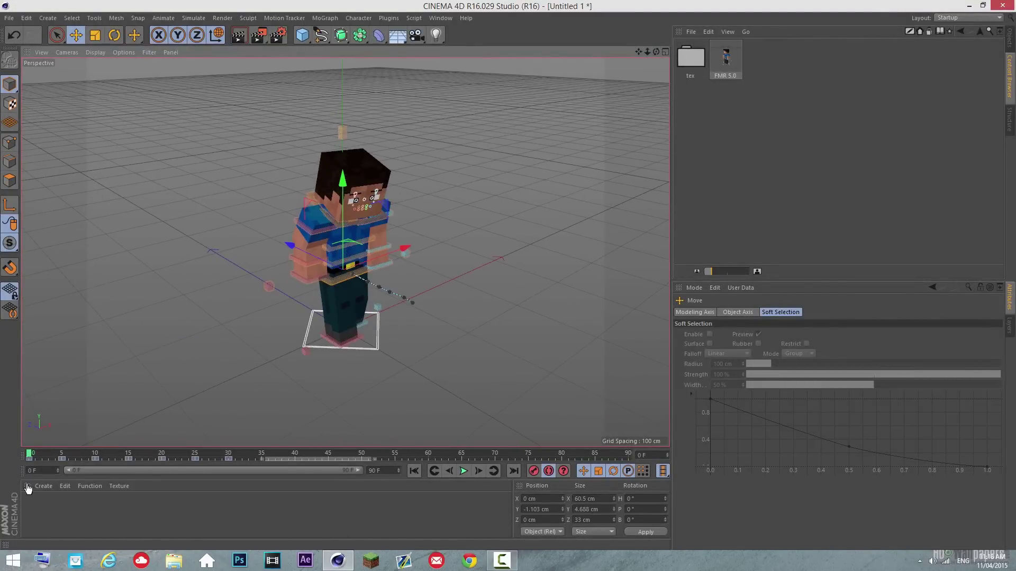
mouse_move(31, 458)
left_mouse_down()
mouse_move(192, 459)
mouse_move(2, 482)
mouse_move(42, 456)
mouse_move(79, 458)
mouse_move(59, 478)
mouse_move(98, 457)
mouse_move(2, 480)
mouse_move(106, 452)
mouse_move(24, 470)
left_mouse_up()
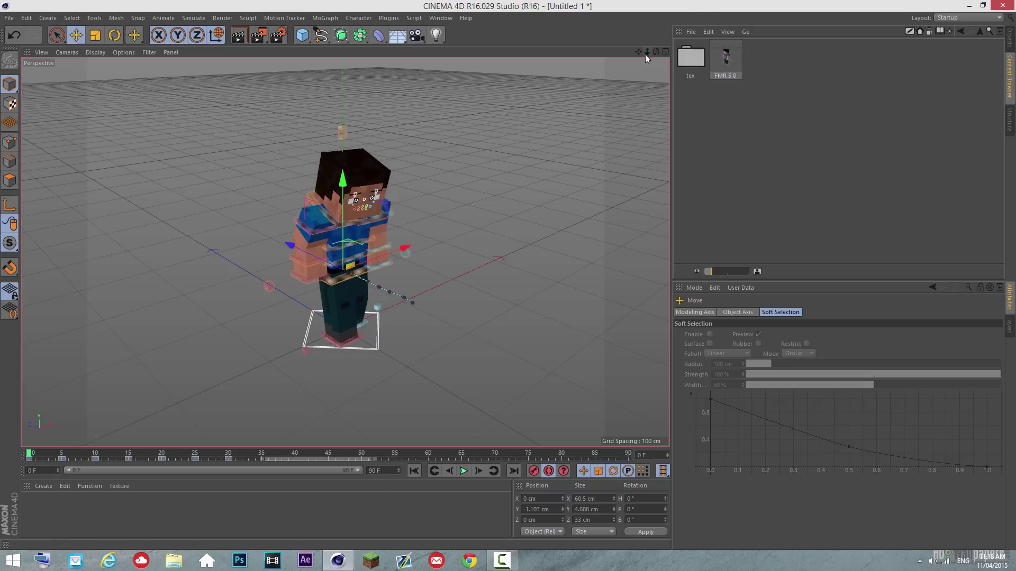
left_click_drag(656, 52, 506, 276)
mouse_move(38, 454)
left_mouse_down()
mouse_move(211, 426)
mouse_move(247, 438)
mouse_move(32, 442)
left_mouse_up()
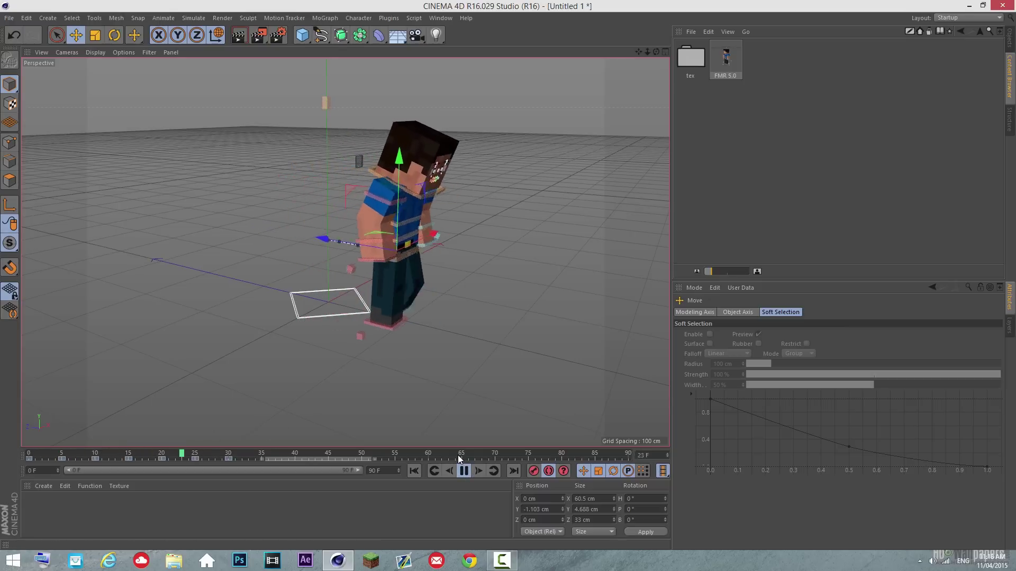
- Stop playback and move the waist control forward at frame 40
left_click(464, 470)
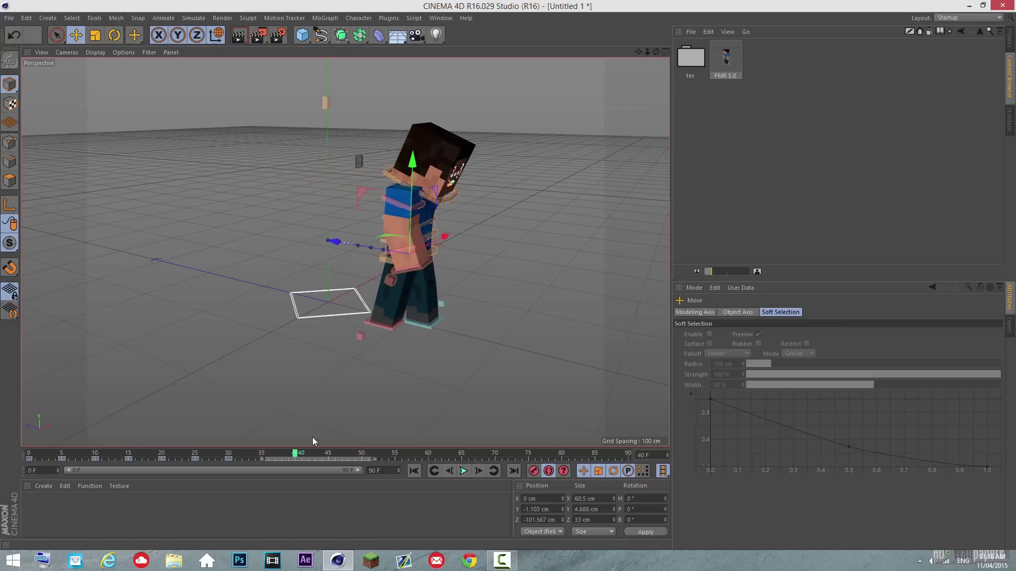
left_click_drag(356, 248, 386, 244)
- Hold the right foot control's position at frame 30 and move it forward to Z about -143 cm at frame 40
left_click(357, 313)
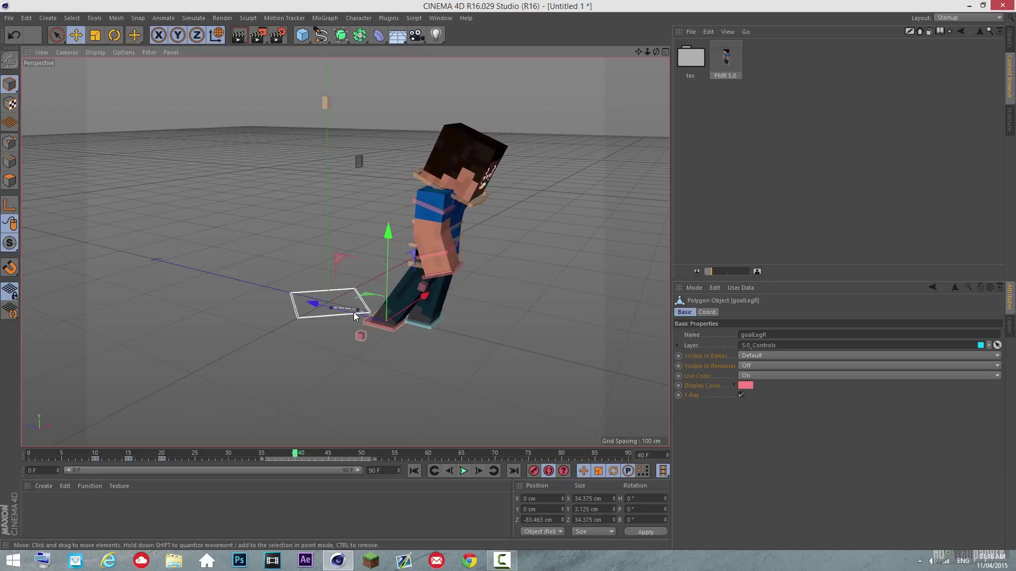
left_click(227, 453)
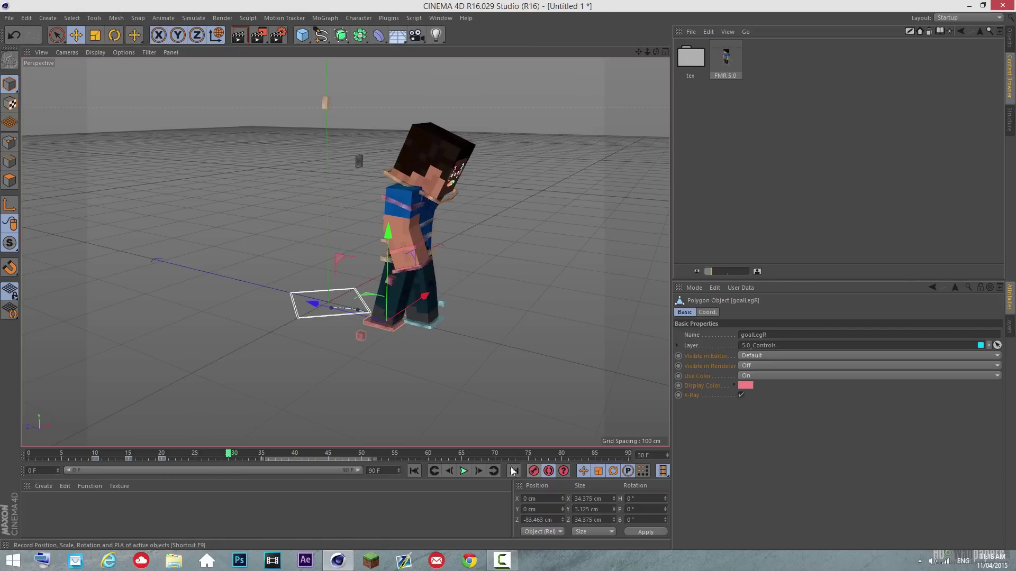
left_click(297, 453)
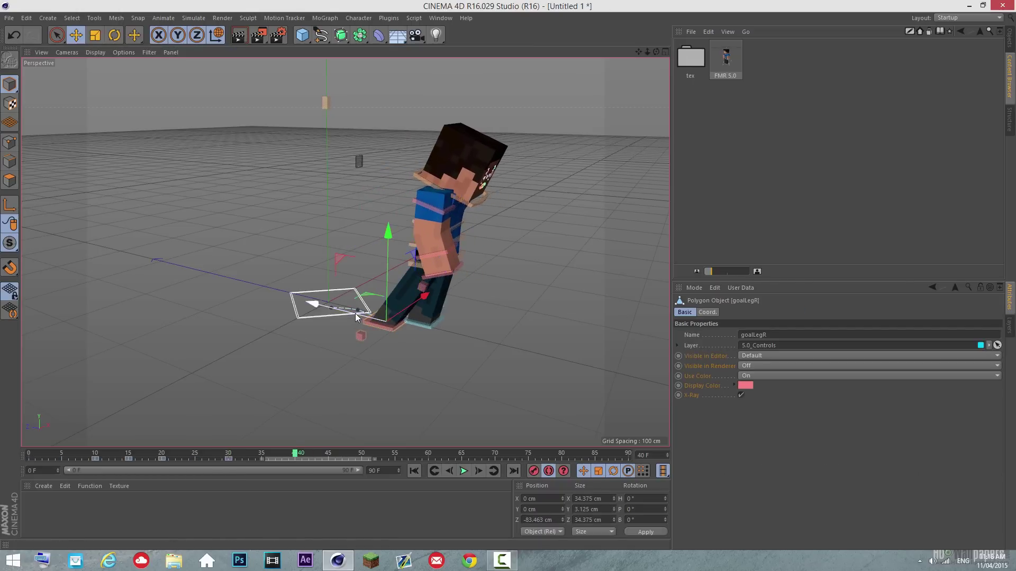
left_click_drag(357, 313, 400, 332)
- Raise the right foot control to Y about 2.9 cm at frame 35 and review the step around it
left_click_drag(295, 454, 262, 455)
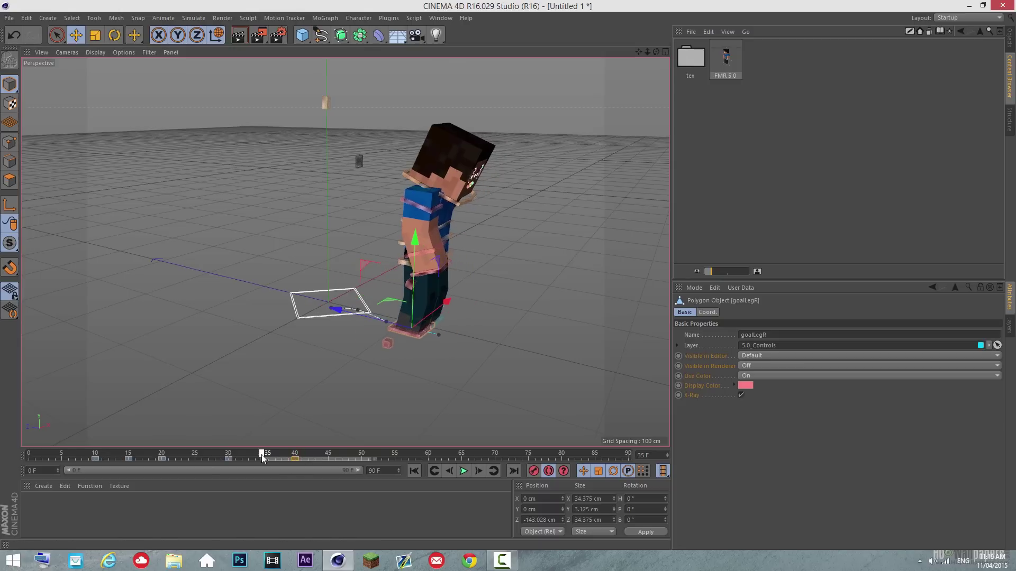
left_click_drag(416, 296, 417, 293)
left_click_drag(261, 453, 255, 448)
key("f")
key("f")
key("f")
key("f")
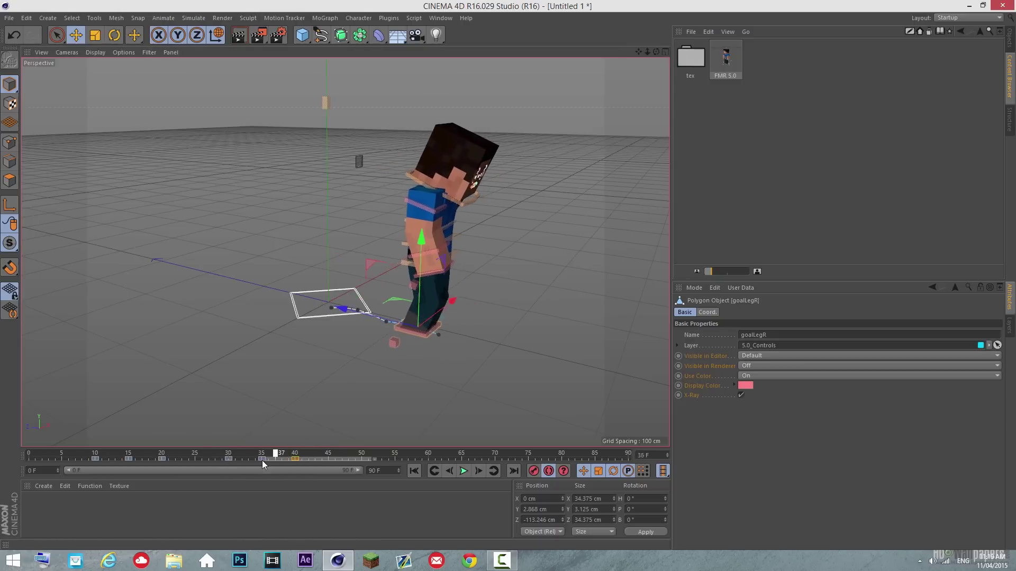
- Rotate the back control at frame 40 so the torso turns toward the character's right
left_click_drag(413, 318, 410, 312)
left_click_drag(262, 454, 355, 357)
left_click_drag(608, 260, 413, 254, "alt")
left_click(355, 257)
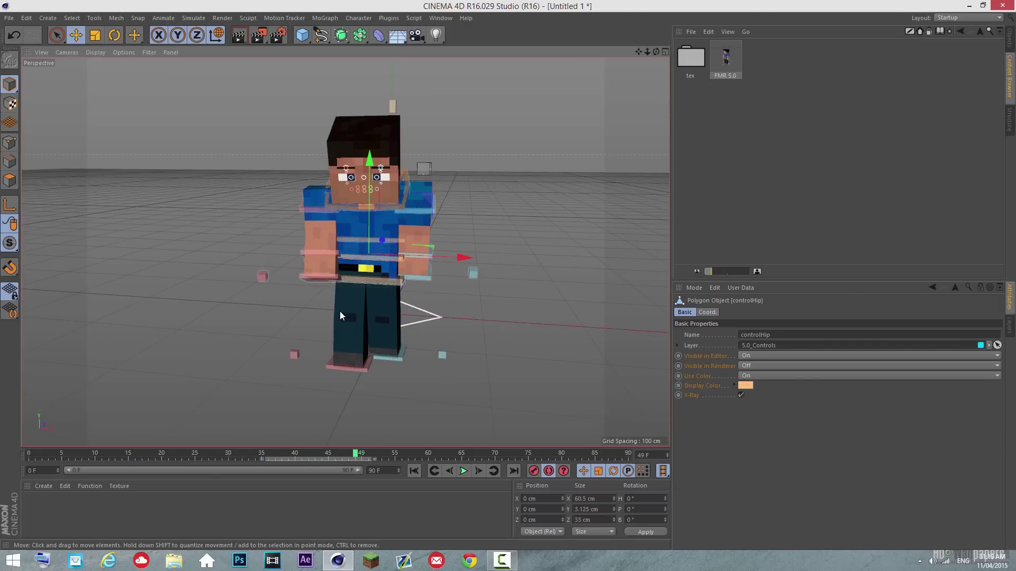
left_click(297, 458)
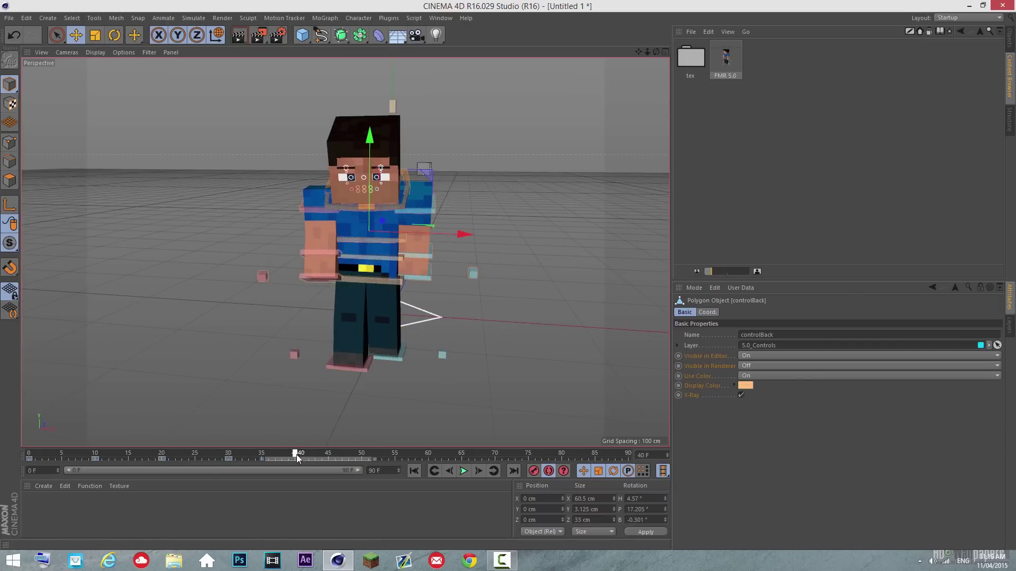
left_click(115, 36)
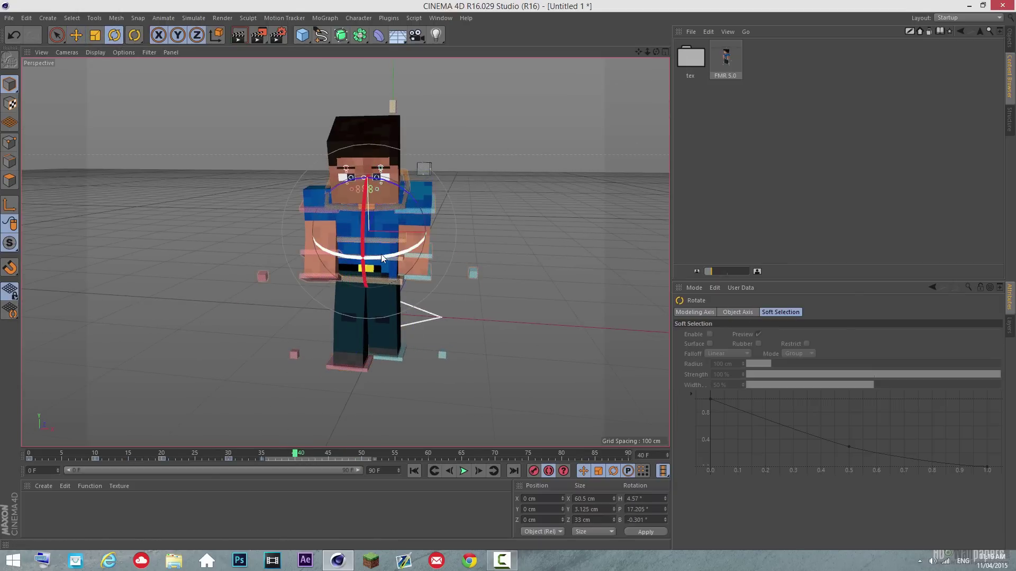
left_click_drag(380, 254, 373, 257)
mouse_move(302, 447)
left_mouse_down()
mouse_move(90, 455)
mouse_move(127, 442)
mouse_move(289, 439)
left_mouse_up()
- Move the left hand control forward at frame 40 to about Y 9.5 cm and Z -31.4 cm
left_click(472, 280)
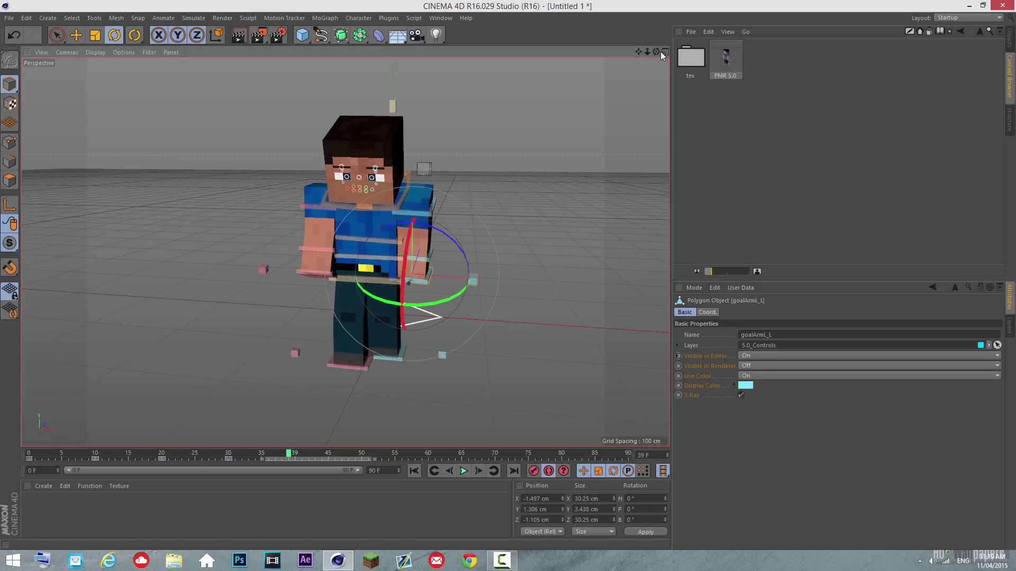
left_click_drag(656, 52, 661, 55)
left_click_drag(290, 450, 295, 454)
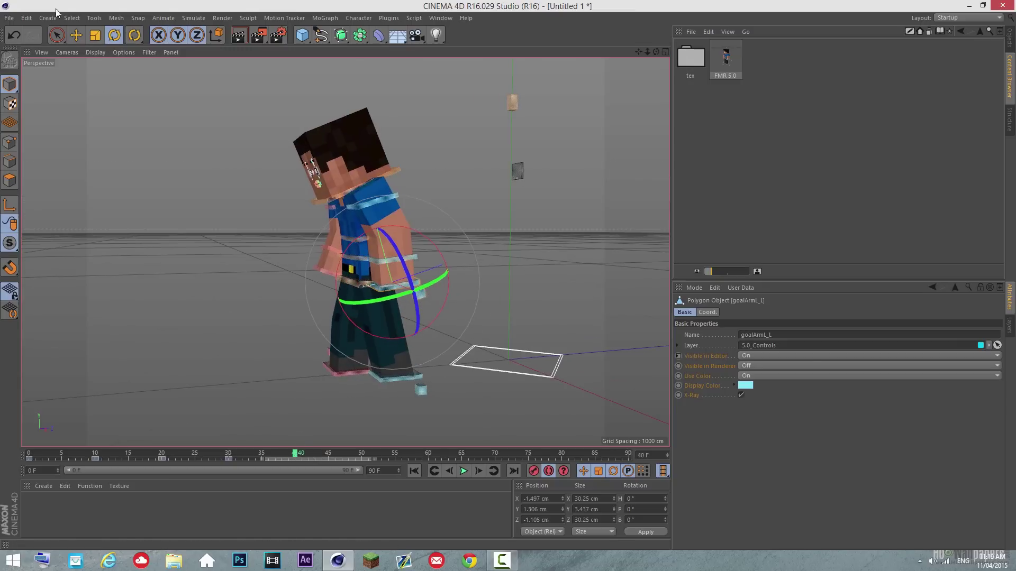
left_click(74, 35)
left_click_drag(401, 275, 372, 292)
left_click_drag(348, 258, 350, 260)
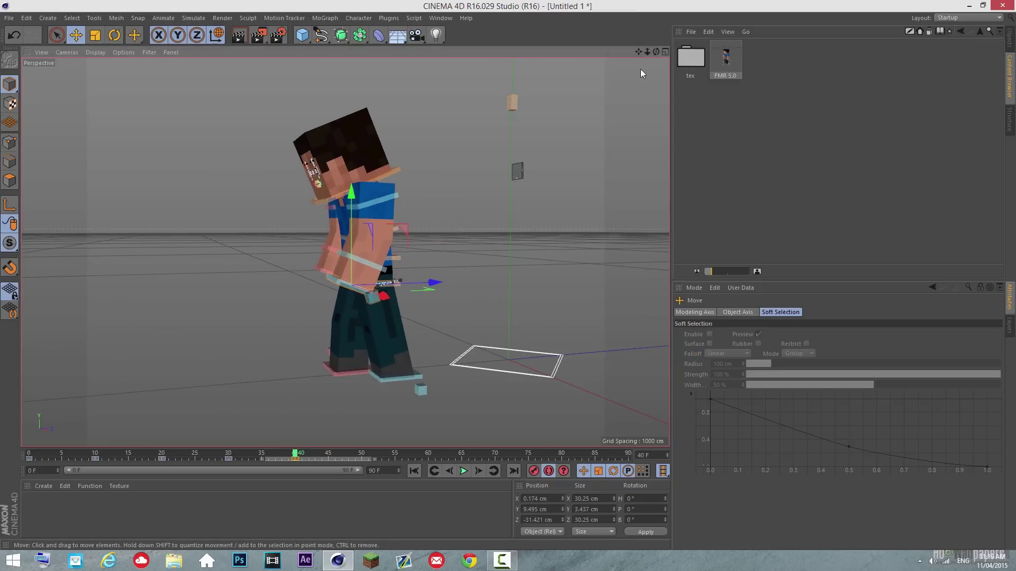
- Move the right hand control backward at frame 40 in a side view from the character's right
left_click_drag(656, 52, 512, 275)
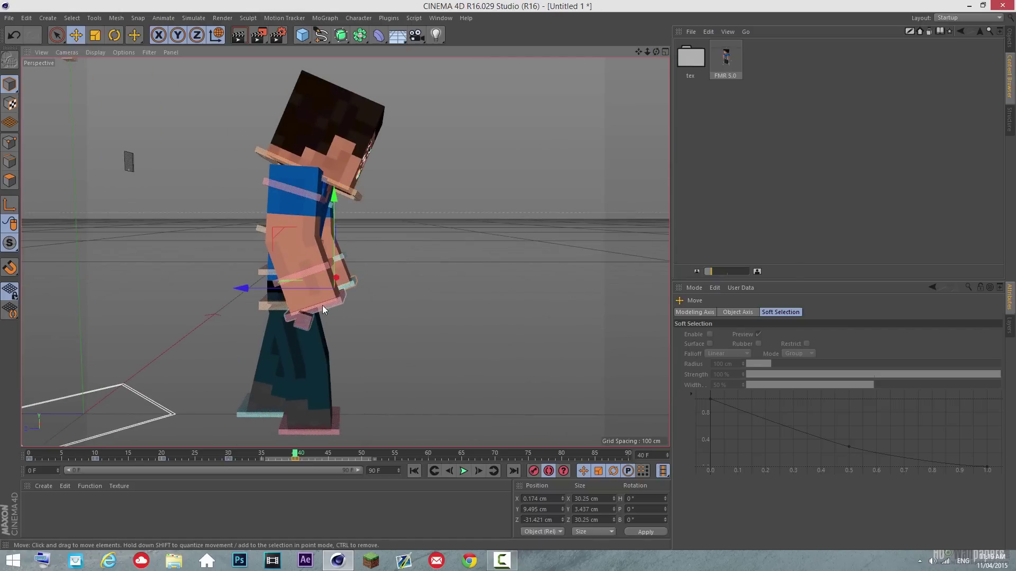
left_click(322, 304)
left_click_drag(306, 304, 249, 302)
- Play and scrub the walk from frame 0, examining the motion close up and from a distance on both sides
left_click_drag(295, 457, 29, 439)
left_click(464, 471)
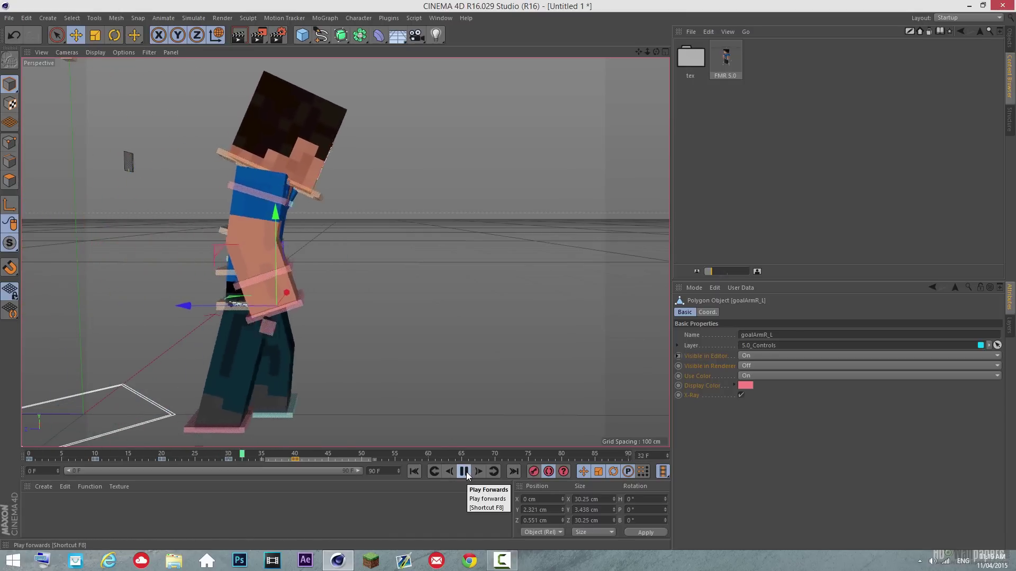
left_click(466, 472)
left_click_drag(655, 52, 507, 275)
scroll(370, 337, "down", 6)
left_click(28, 452)
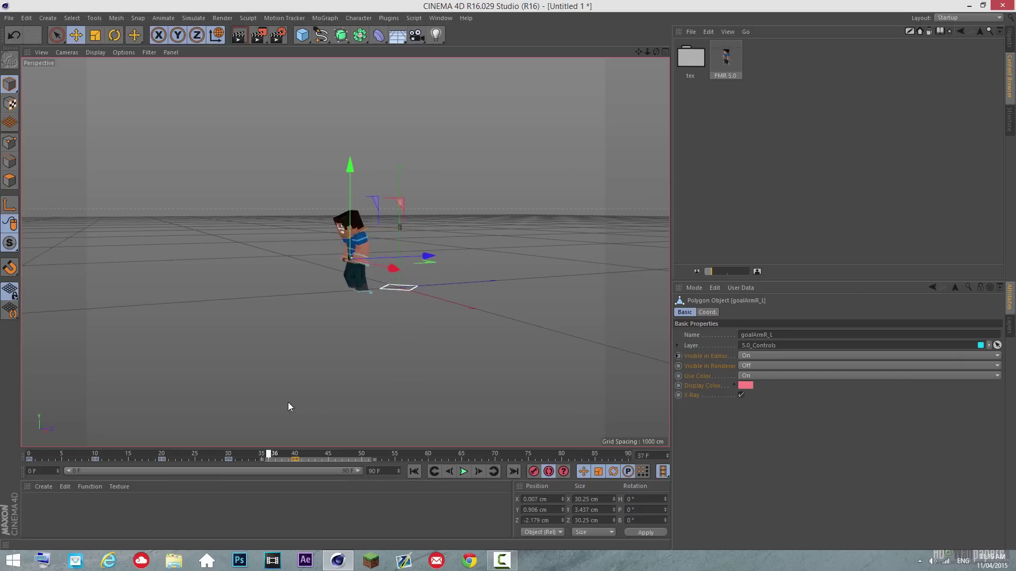
left_click(31, 455)
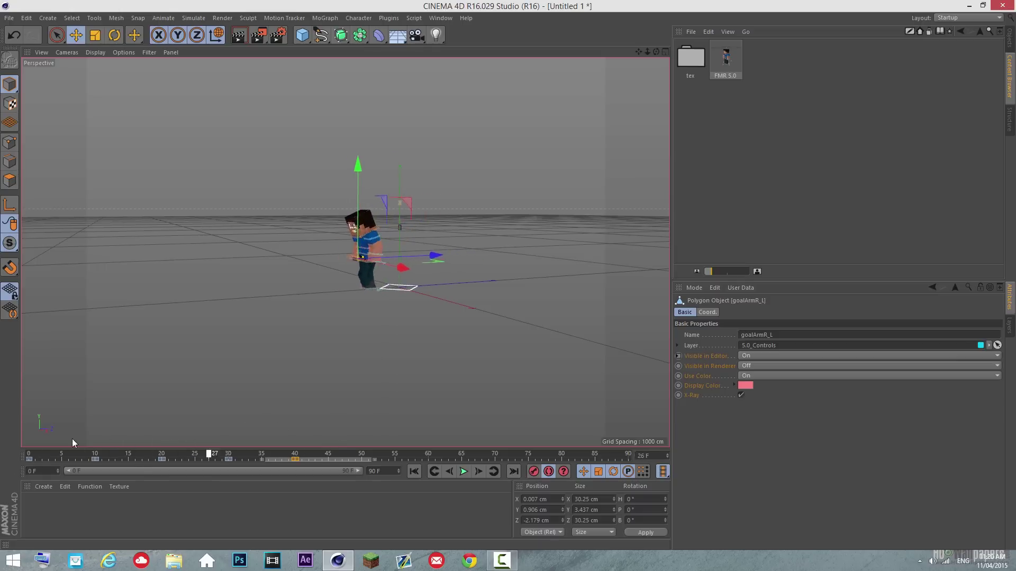
left_click(415, 471)
left_click_drag(656, 51, 503, 278)
left_click_drag(655, 53, 508, 275)
left_click_drag(657, 52, 444, 218)
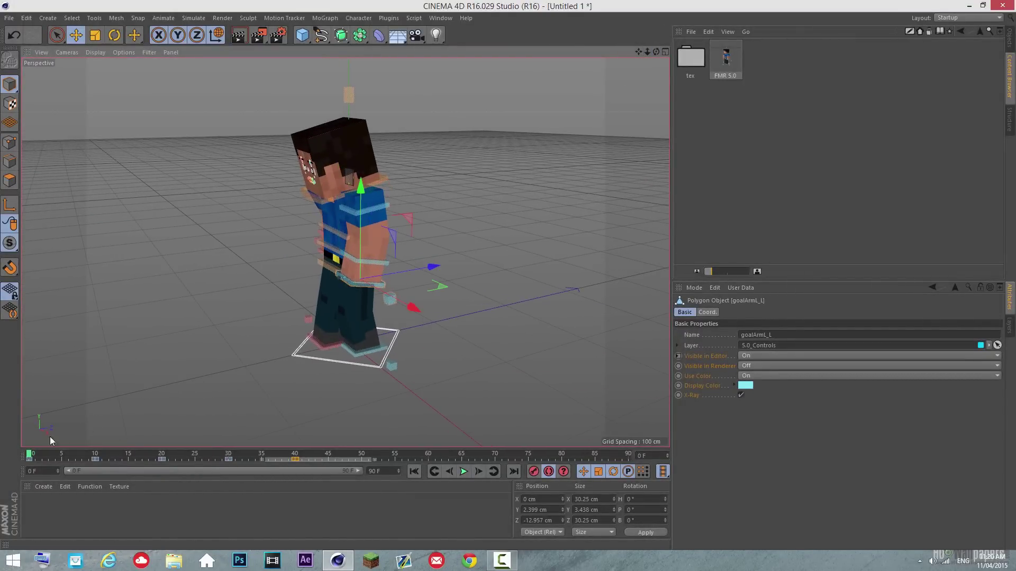
left_click_drag(24, 459, 41, 439)
- Try to shift the left foot control along its path at frame 40, and undo the move
left_click(357, 348)
left_click_drag(656, 52, 508, 274)
right_click_drag(508, 275, 507, 275, "alt")
left_click_drag(507, 275, 508, 275, "alt")
left_click(30, 460)
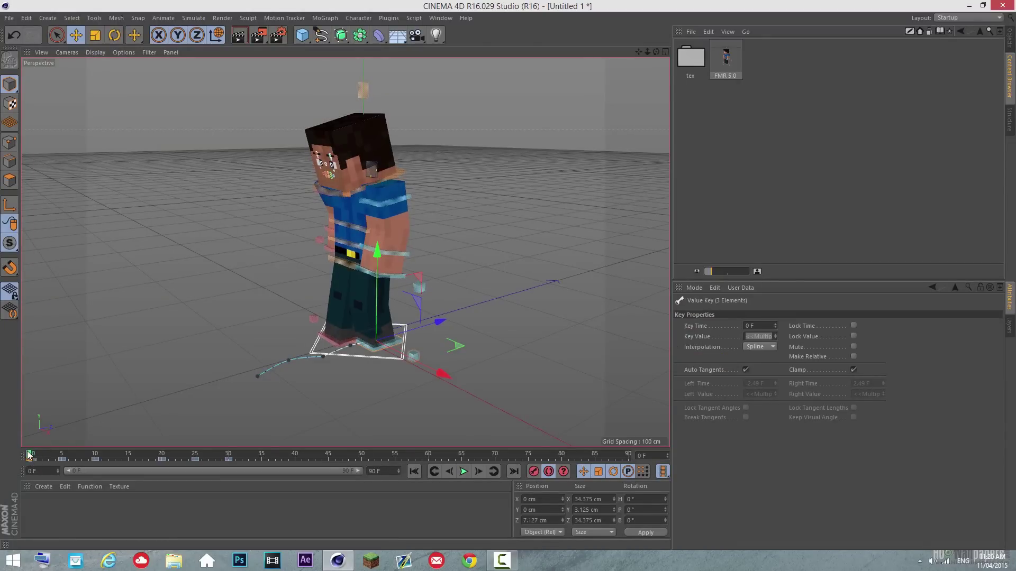
mouse_move(30, 456)
left_mouse_down()
mouse_move(90, 443)
mouse_move(130, 464)
mouse_move(5, 462)
mouse_move(246, 432)
mouse_move(204, 442)
mouse_move(291, 436)
left_mouse_up()
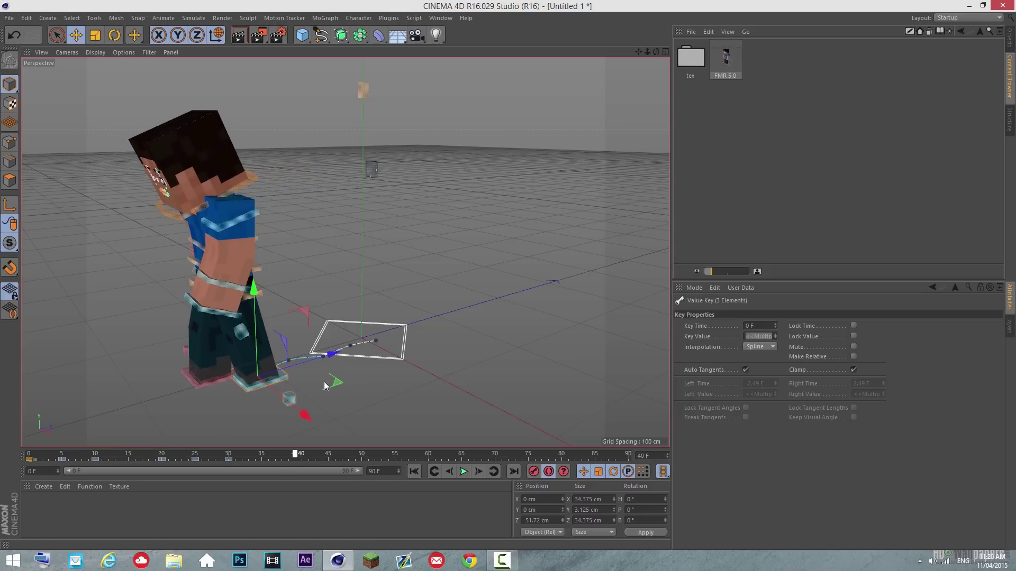
mouse_move(656, 52)
left_mouse_down()
mouse_move(506, 275)
mouse_move(656, 52)
left_mouse_up()
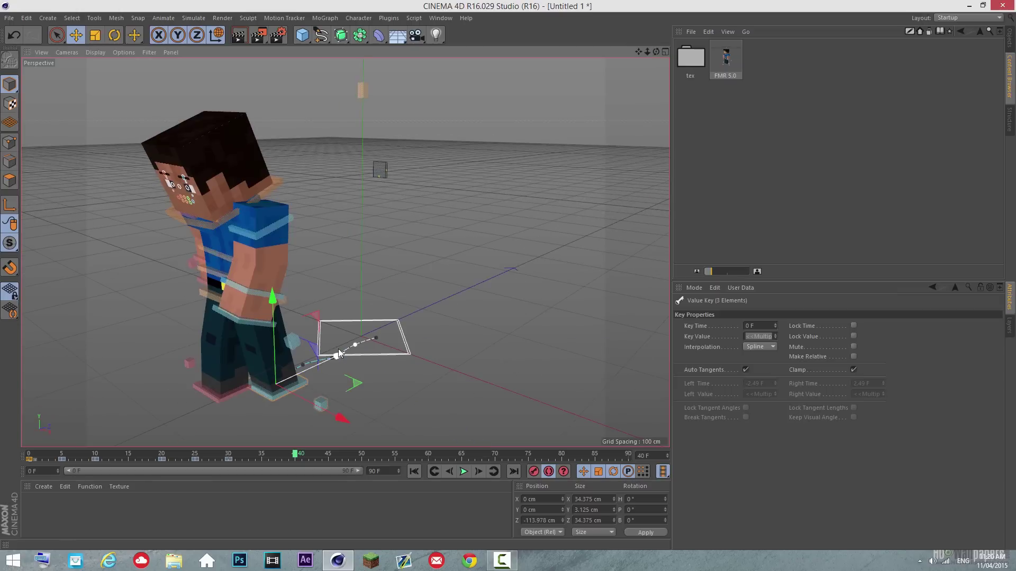
left_click_drag(334, 355, 290, 374)
left_click(13, 36)
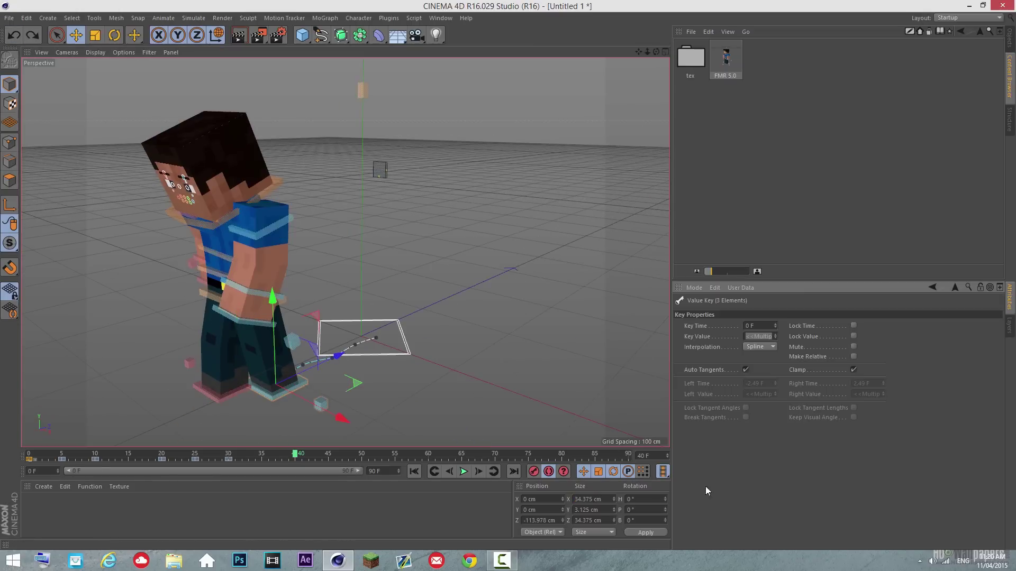
- Copy the left hand control's keyframes from frames 10 to 40 and paste them after frame 50
left_click_drag(508, 275, 507, 275)
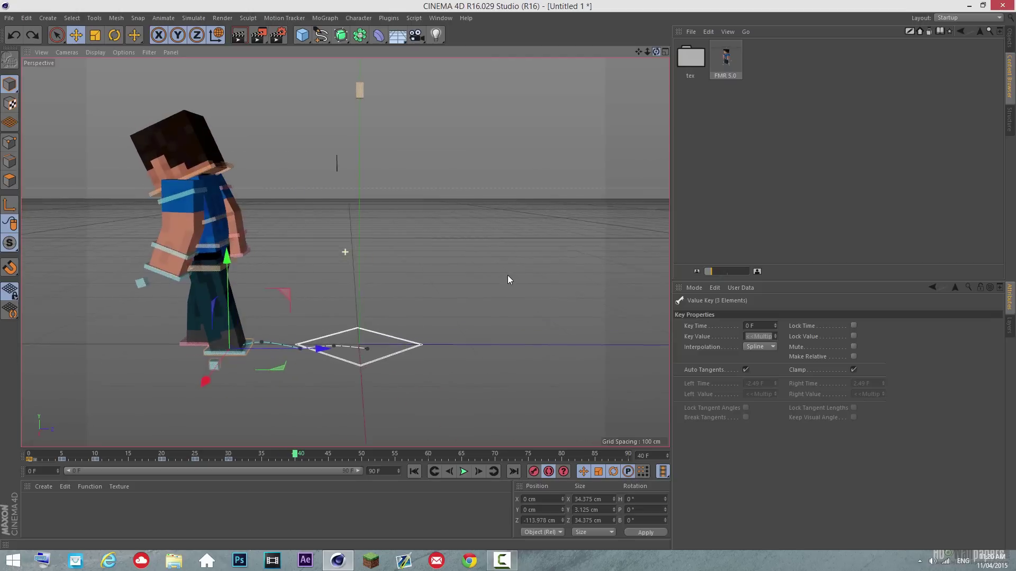
left_click_drag(639, 52, 508, 275)
left_click_drag(297, 455, 379, 283)
left_click(382, 277)
left_click_drag(30, 460, 295, 459)
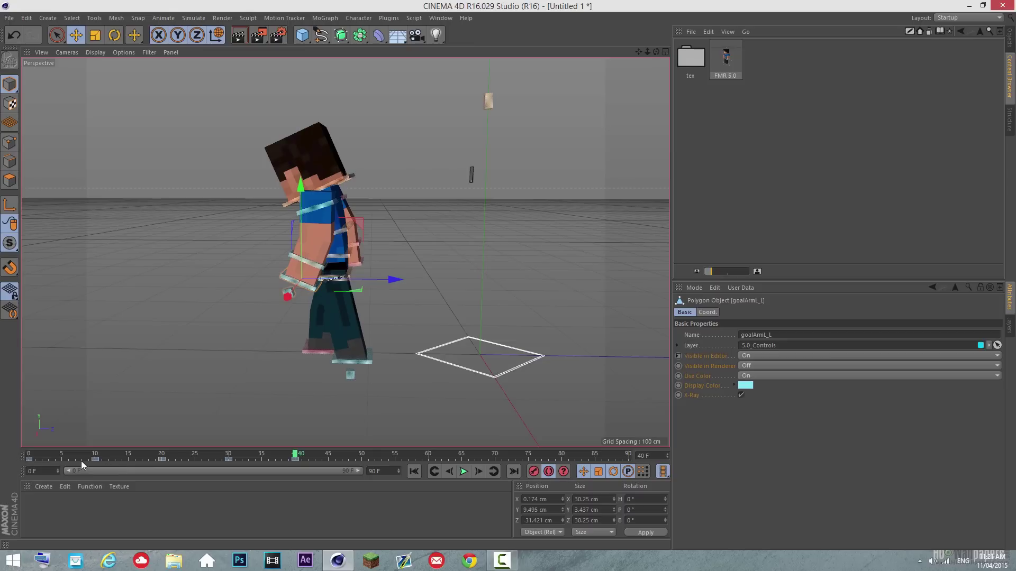
left_click_drag(80, 462, 299, 461)
left_click_drag(67, 458, 313, 461)
left_click(355, 461)
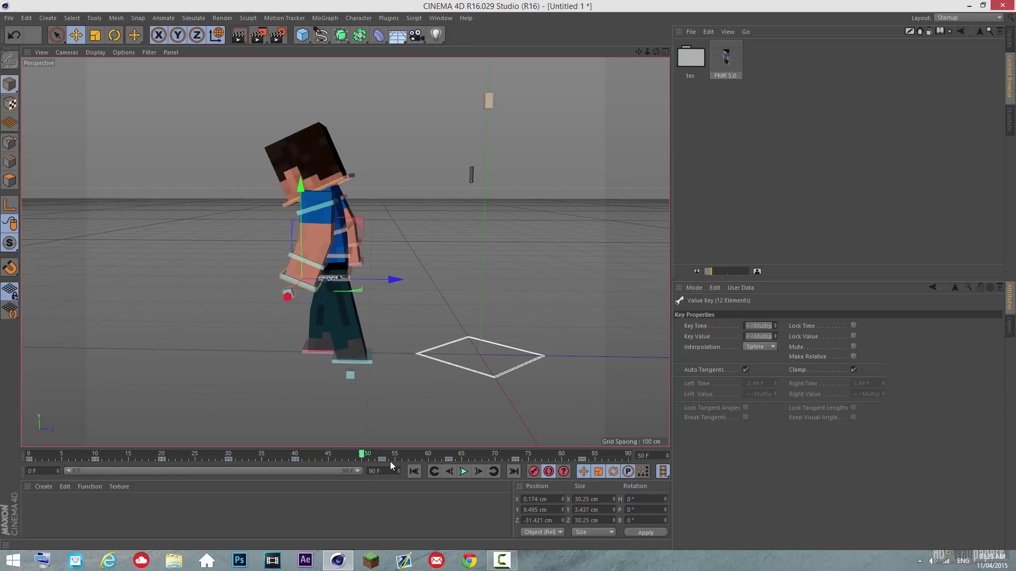
key("ctrl+v")
left_click_drag(586, 456, 478, 459)
- Try to duplicate the left foot control's keyframes from frames 0 to 10 starting at frame 40, and undo it
left_click_drag(354, 455, 356, 374)
left_click(349, 356)
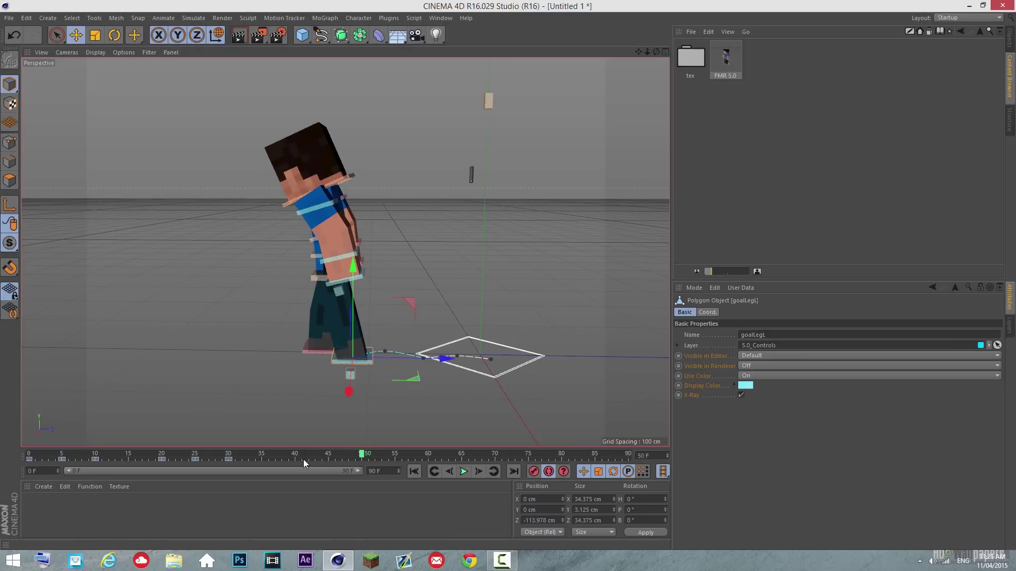
left_click_drag(312, 458, 292, 454)
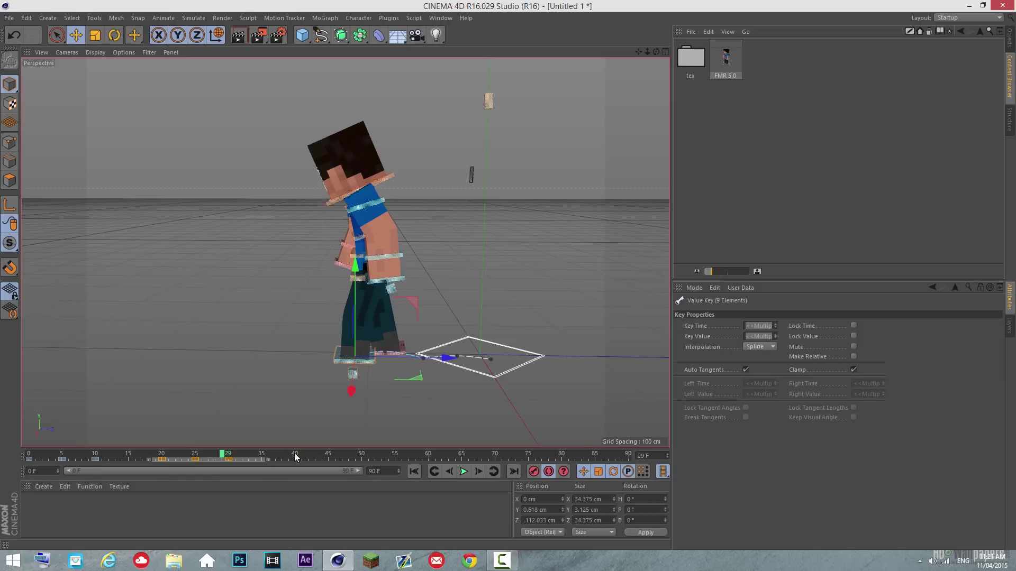
left_click(295, 453)
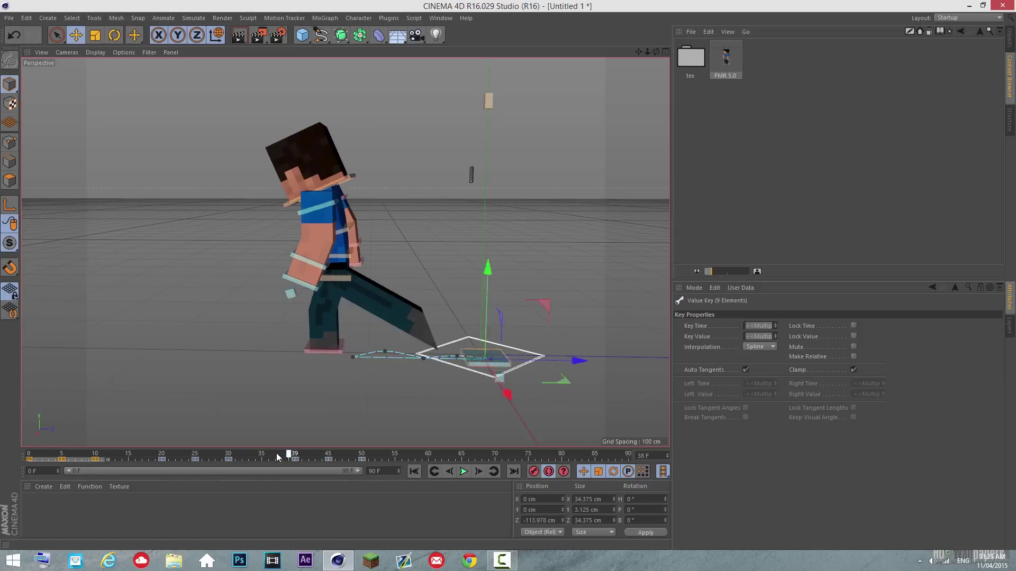
left_click_drag(273, 453, 376, 452)
left_click(14, 35)
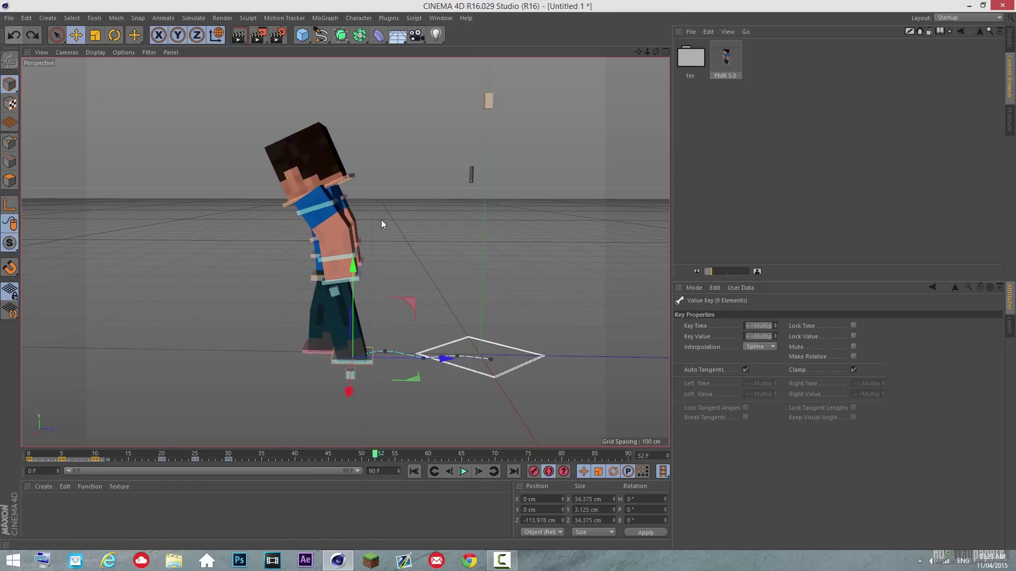
- Select the waist control, and undo back to the left hand control with its pasted keyframes selected
left_click(311, 278)
left_click_drag(368, 452, 403, 429)
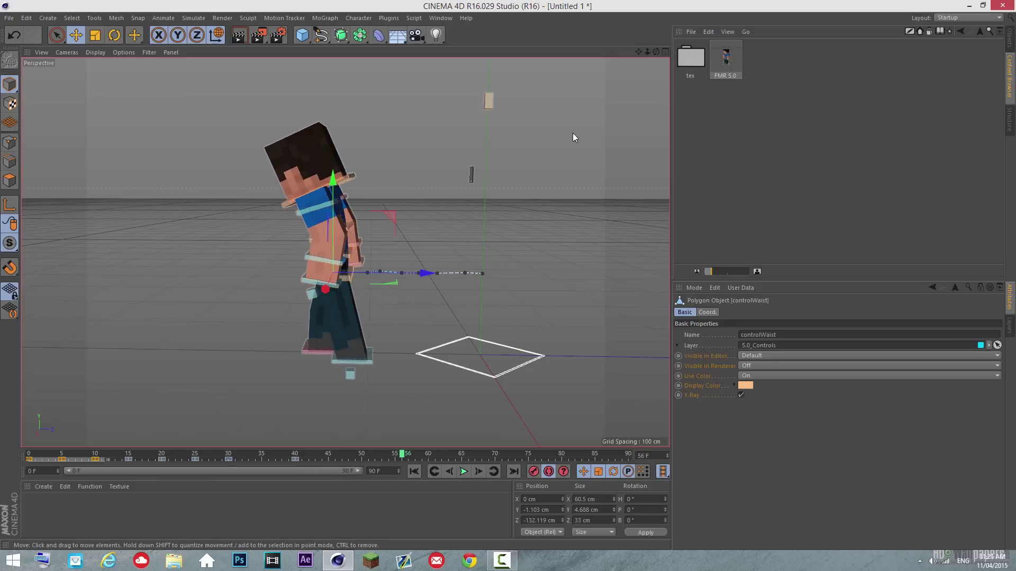
left_click(14, 40)
left_click(13, 40)
left_click(14, 40)
left_click(14, 40)
- Examine the character from front, rear and three-quarter views while scrubbing the walk to frame 44
left_click_drag(656, 51, 509, 276)
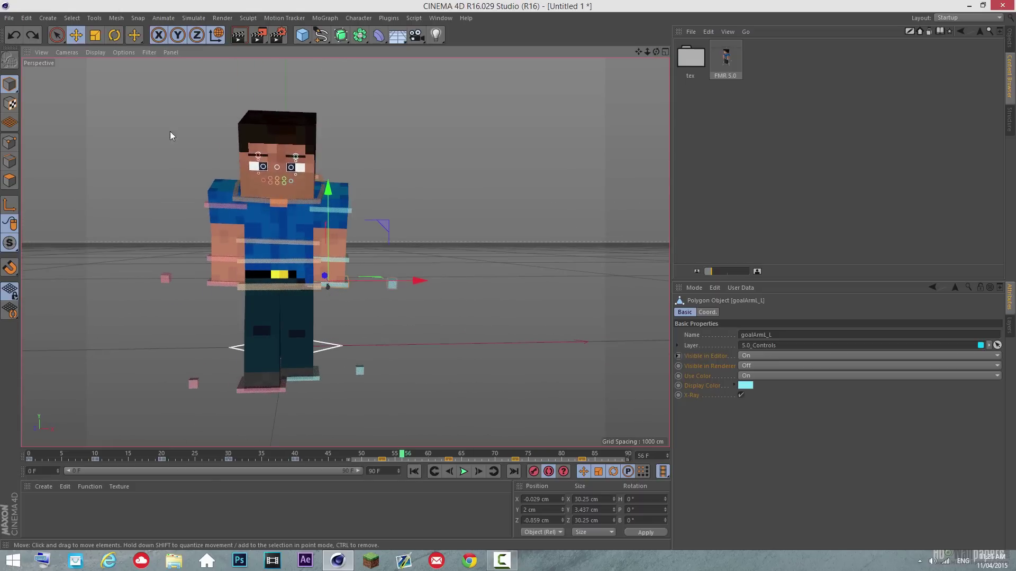
left_click_drag(647, 52, 373, 211)
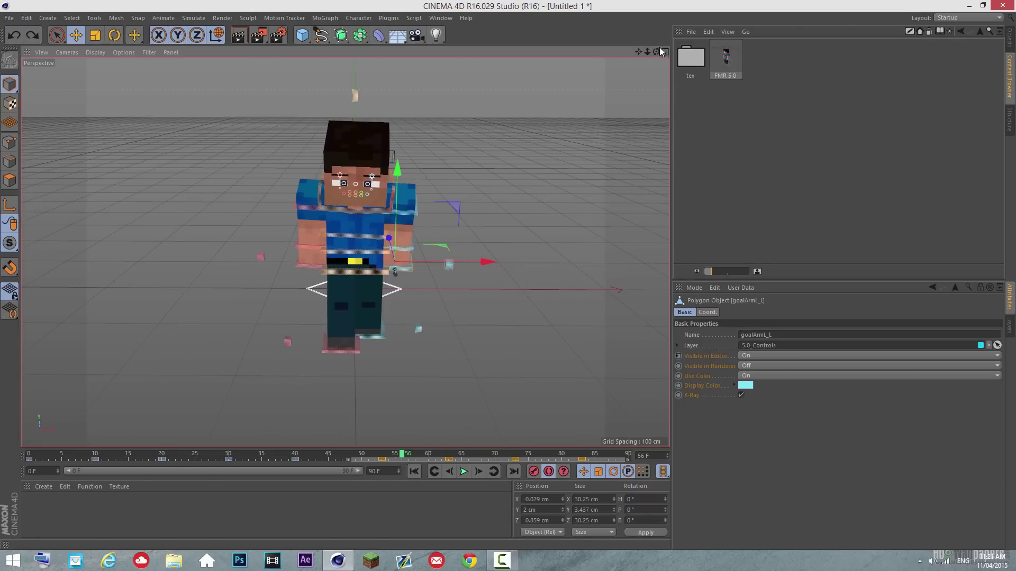
left_click_drag(656, 51, 509, 275)
left_click(62, 454)
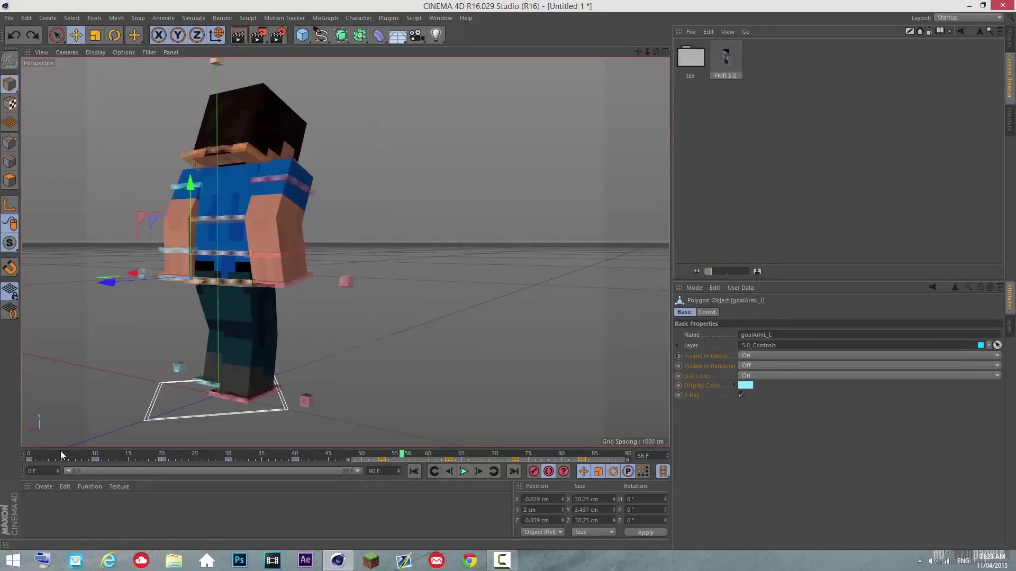
left_click_drag(62, 454, 322, 437)
left_click(502, 560)
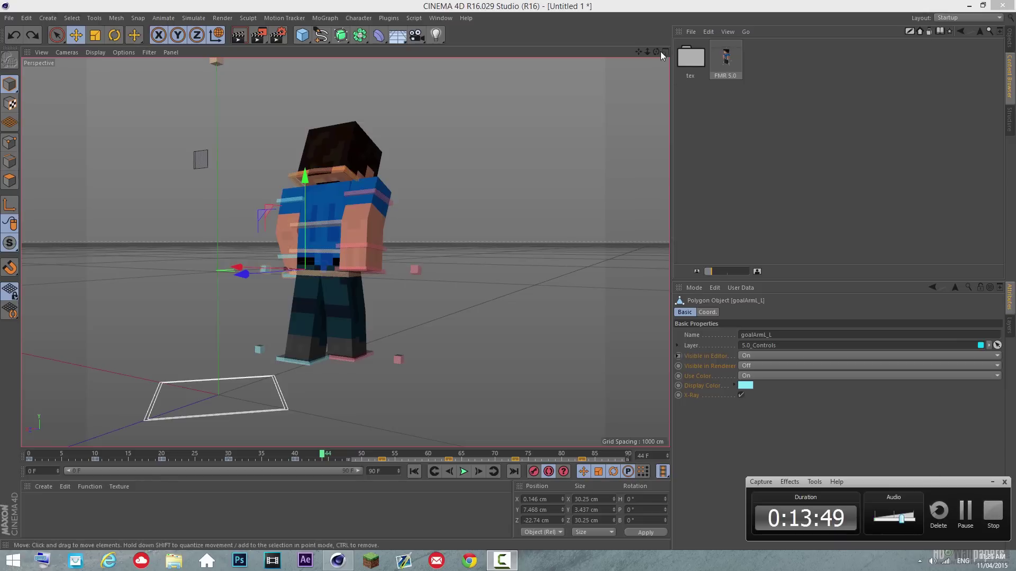
left_click_drag(657, 52, 508, 275)
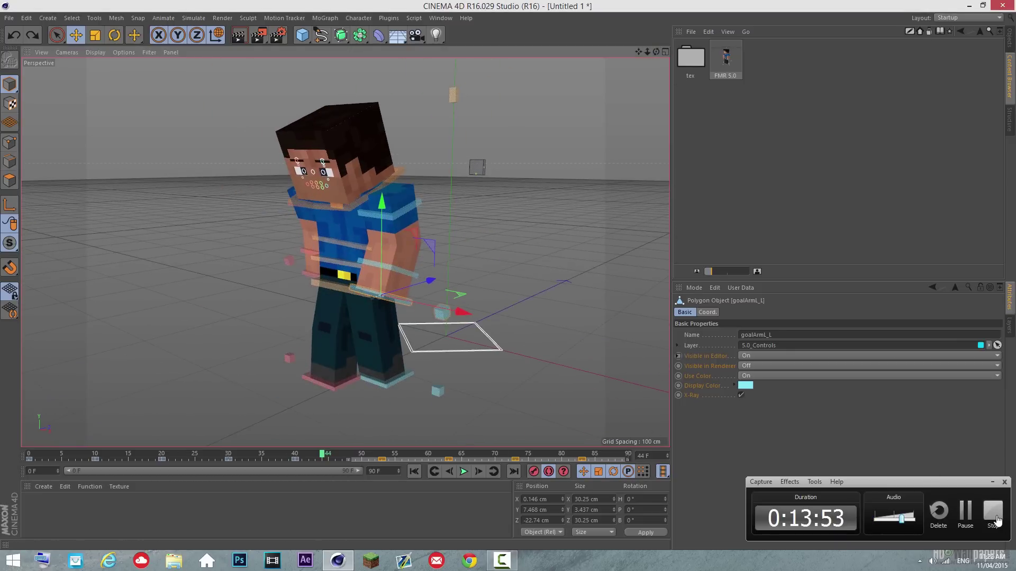